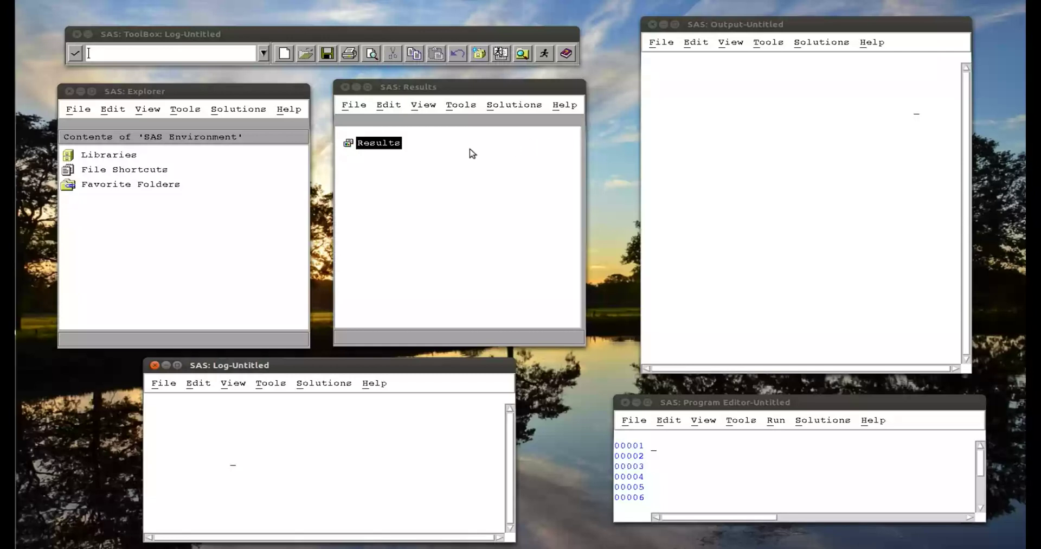
# - Open Libraries and the Mat008 library to list First_data_set, Jjj and Mmm
pyautogui.doubleClick(105, 156)
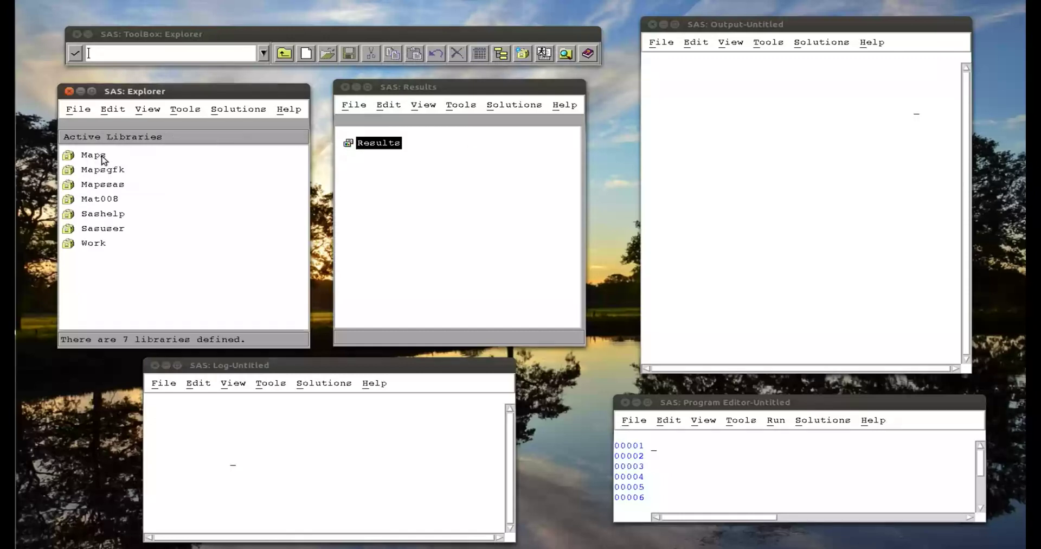
pyautogui.doubleClick(97, 200)
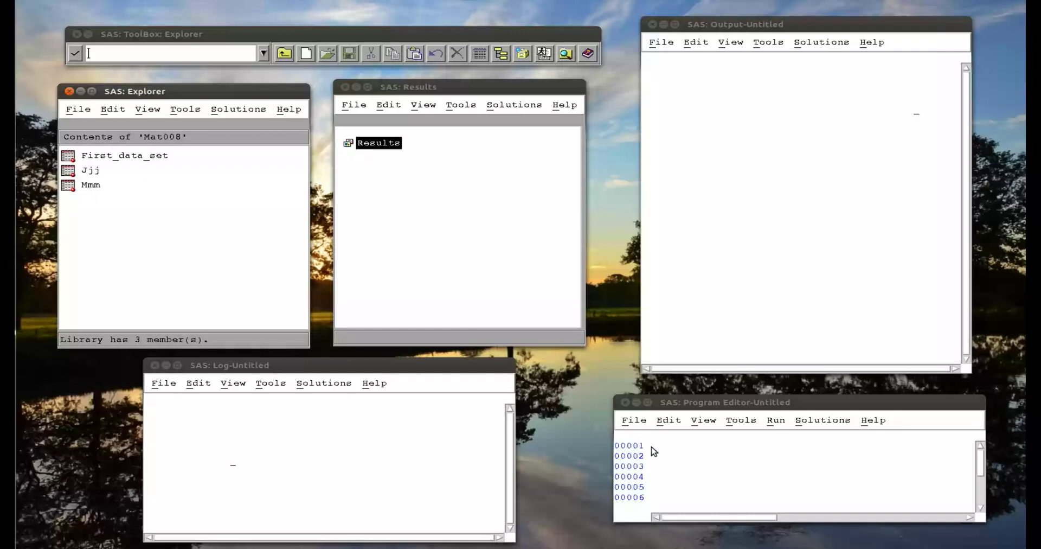
pyautogui.click(764, 497)
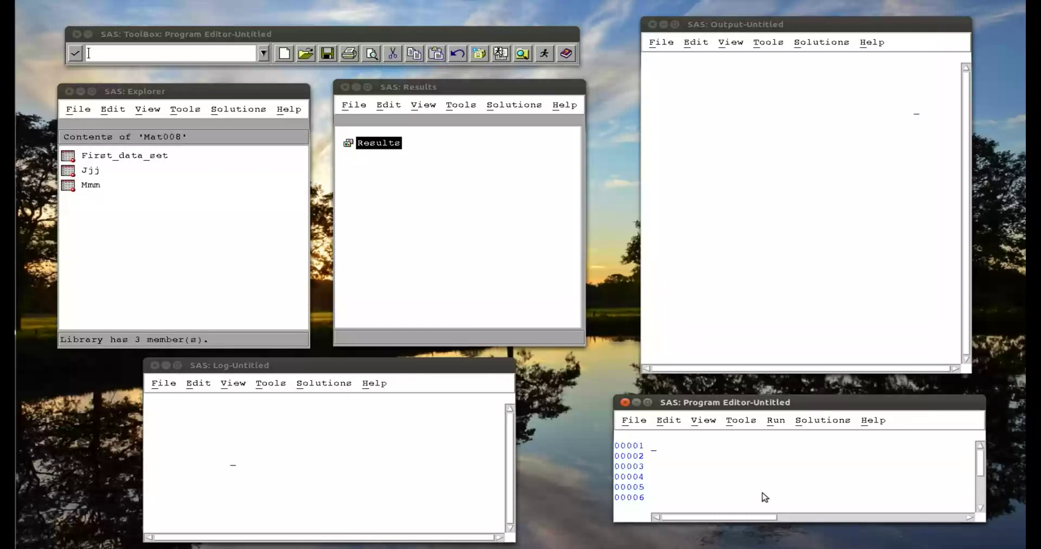
# - Write 'proc contents data=mat008.mmm; run;' and submit both lines from the Run menu
pyautogui.write('proc content')
pyautogui.write('s data=')
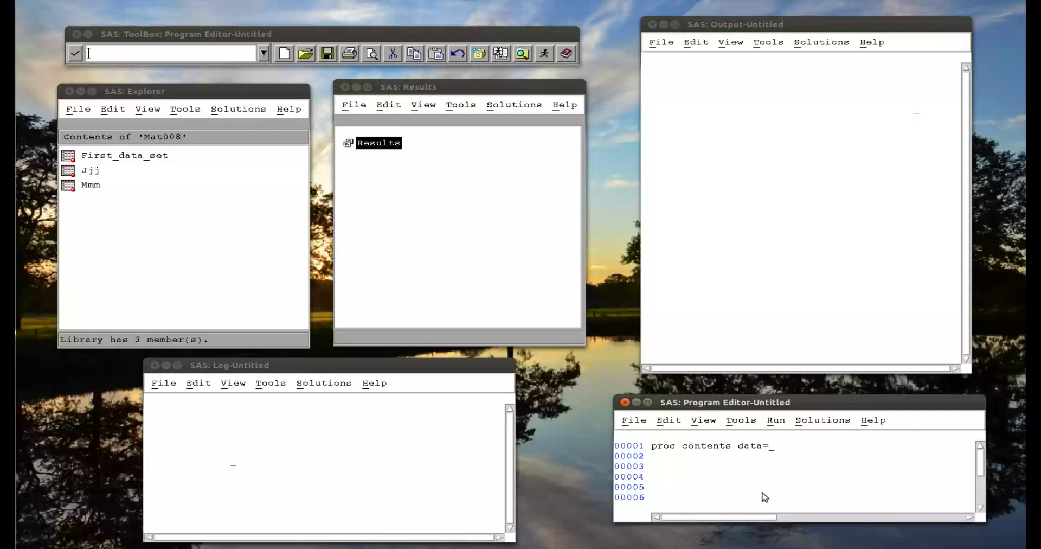
pyautogui.write('mat008.mmm;')
pyautogui.press('Return')
pyautogui.write('run')
pyautogui.press('BackSpace')
pyautogui.press('BackSpace')
pyautogui.write('un;')
pyautogui.moveTo(678, 461); pyautogui.dragTo(652, 445)
pyautogui.click(786, 424)
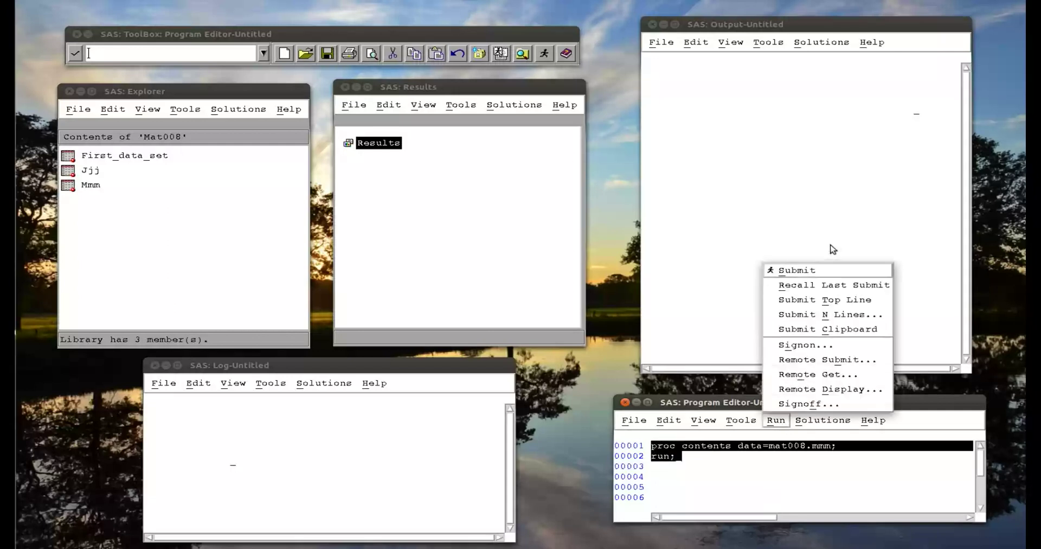
pyautogui.click(787, 269)
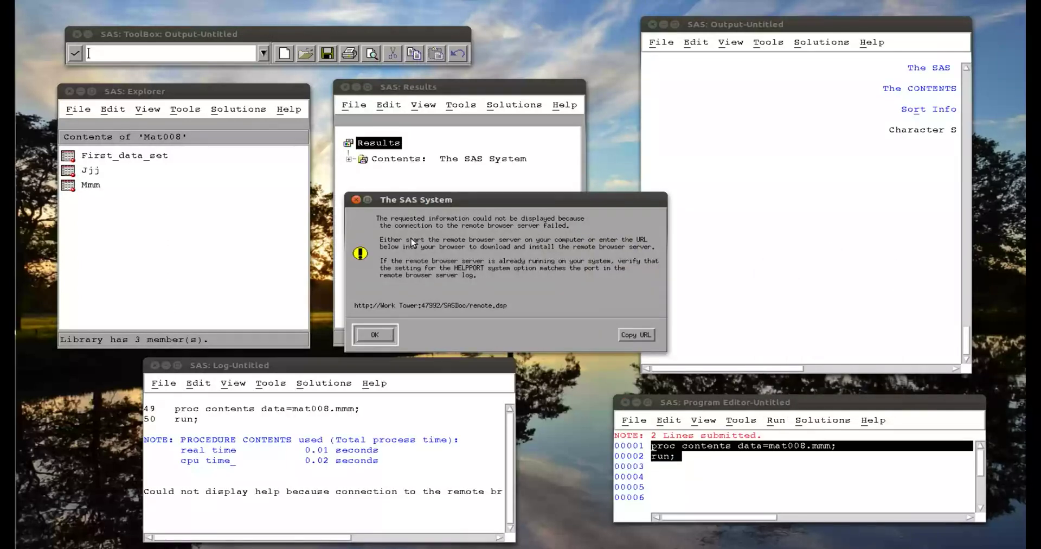
# - Dismiss the help warning and widen the Output window to show the full contents report
pyautogui.click(376, 336)
pyautogui.click(643, 91)
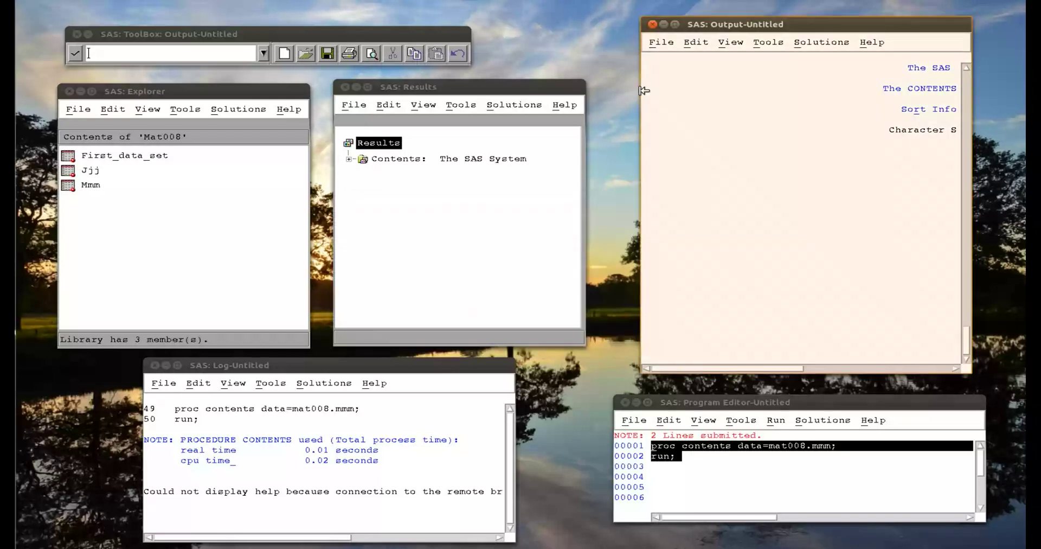
pyautogui.moveTo(643, 90); pyautogui.dragTo(296, 90)
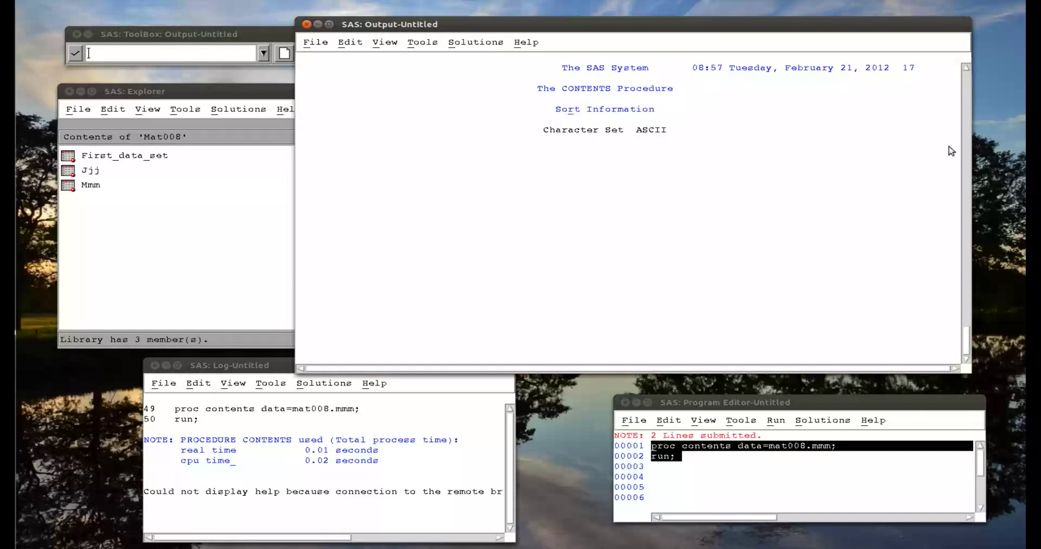
pyautogui.click(967, 69)
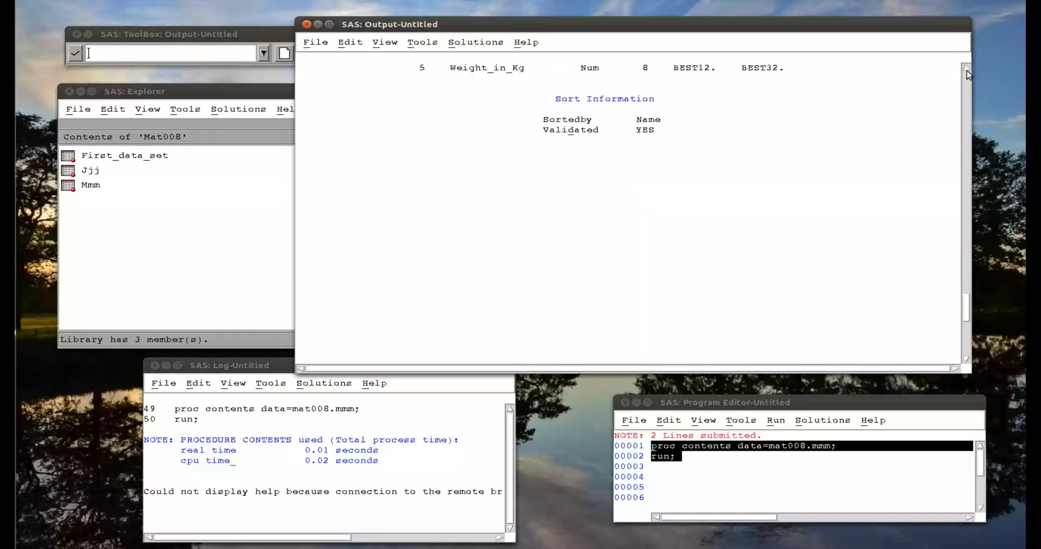
pyautogui.moveTo(968, 73); pyautogui.dragTo(966, 75)
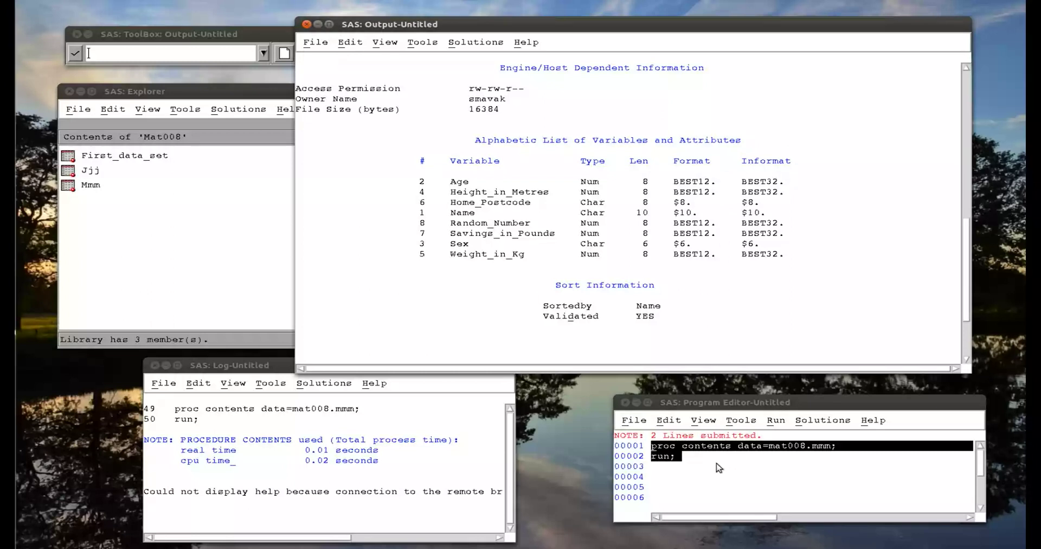
# - Add a 'proc means data=mat008.mmm; run;' step below the existing code
pyautogui.click(681, 460)
pyautogui.press('Return')
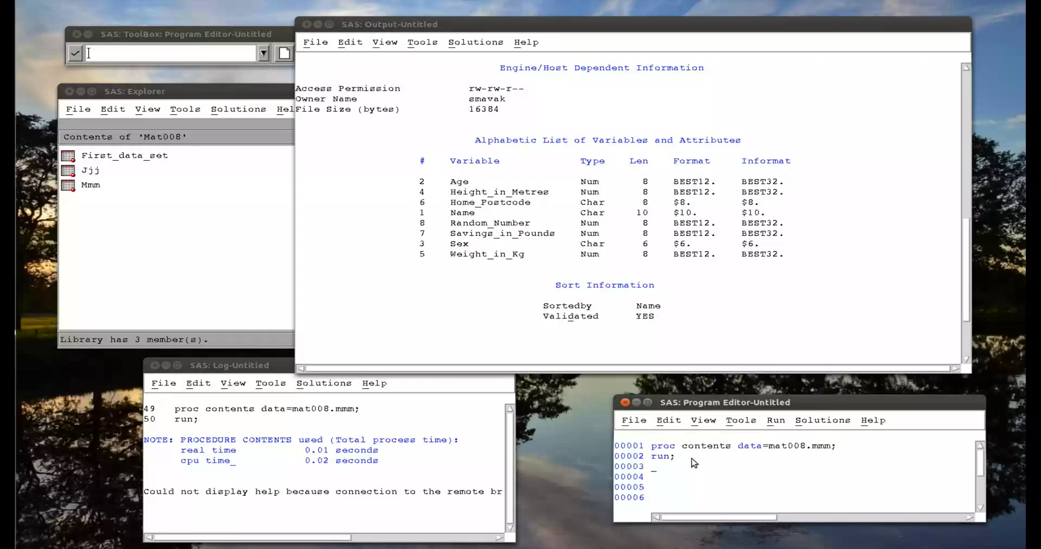
pyautogui.write('proc means data=mat008.mmm')
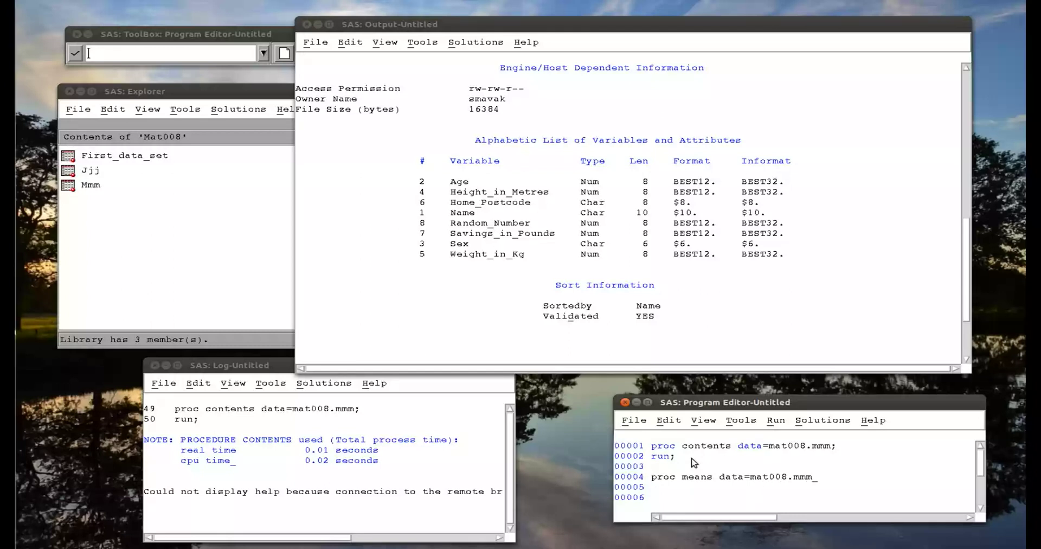
pyautogui.write(';')
pyautogui.press('Return')
pyautogui.write('run;')
# - Submit the PROC MEANS lines and dismiss the help error dialog
pyautogui.moveTo(676, 490); pyautogui.dragTo(655, 480)
pyautogui.click(674, 491)
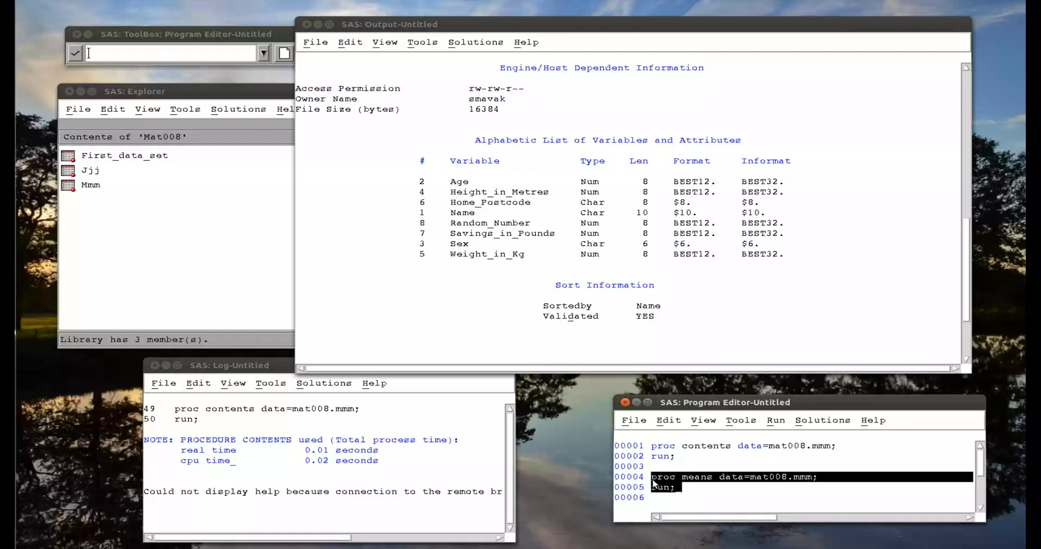
pyautogui.click(776, 421)
pyautogui.click(802, 271)
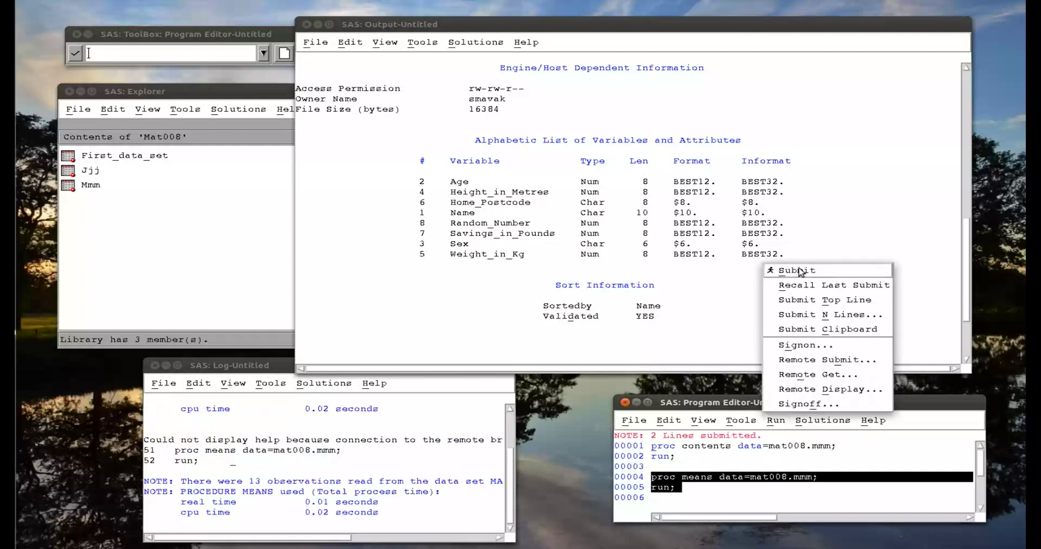
pyautogui.click(363, 332)
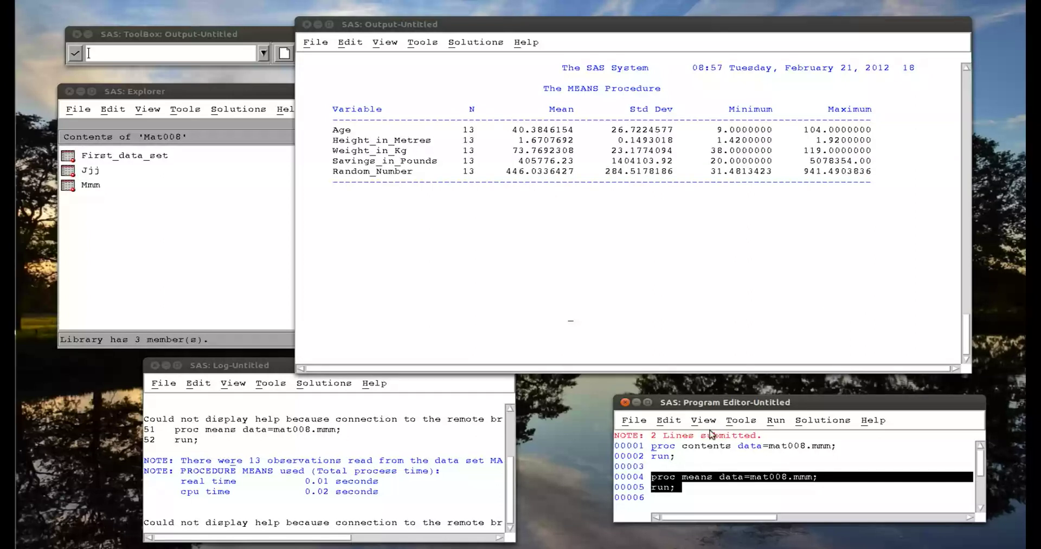
pyautogui.click(682, 490)
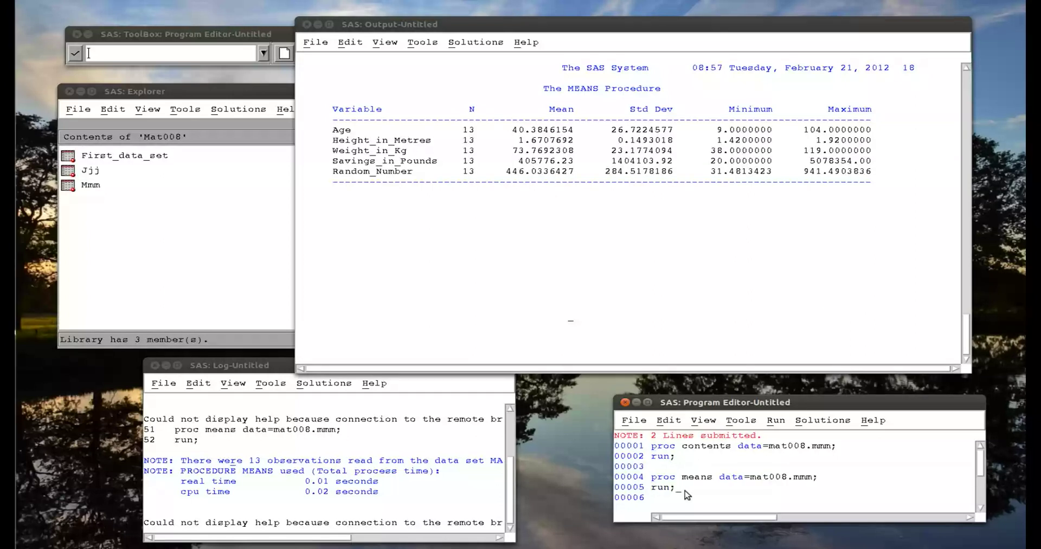
# - Write a PROC MEANS step on mat008.mmm with 'var age;' and a run statement
pyautogui.press('Return')
pyautogui.press('Return')
pyautogui.write('proc mean')
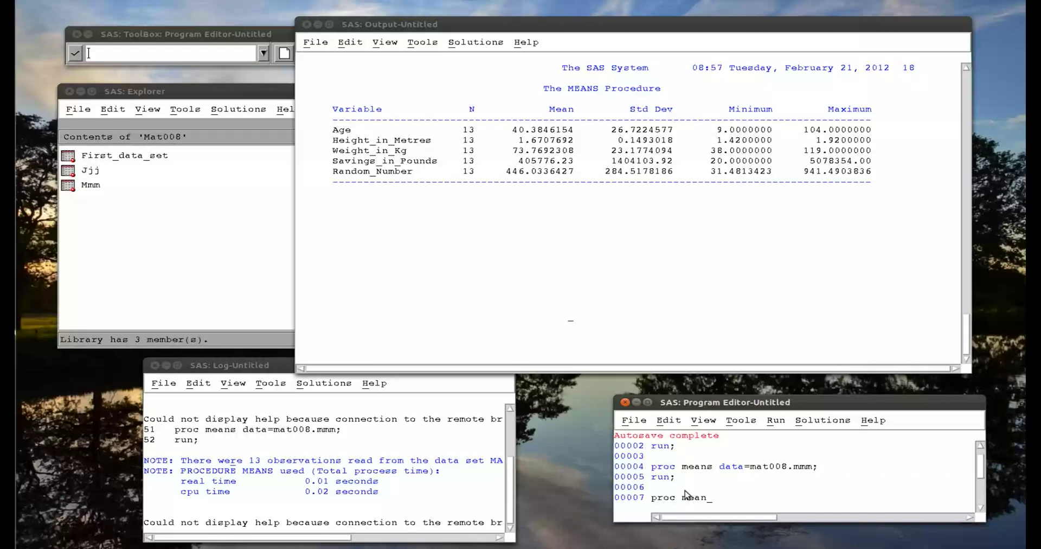
pyautogui.write('s data=mat008.mmm;')
pyautogui.press('Return')
pyautogui.write('var age')
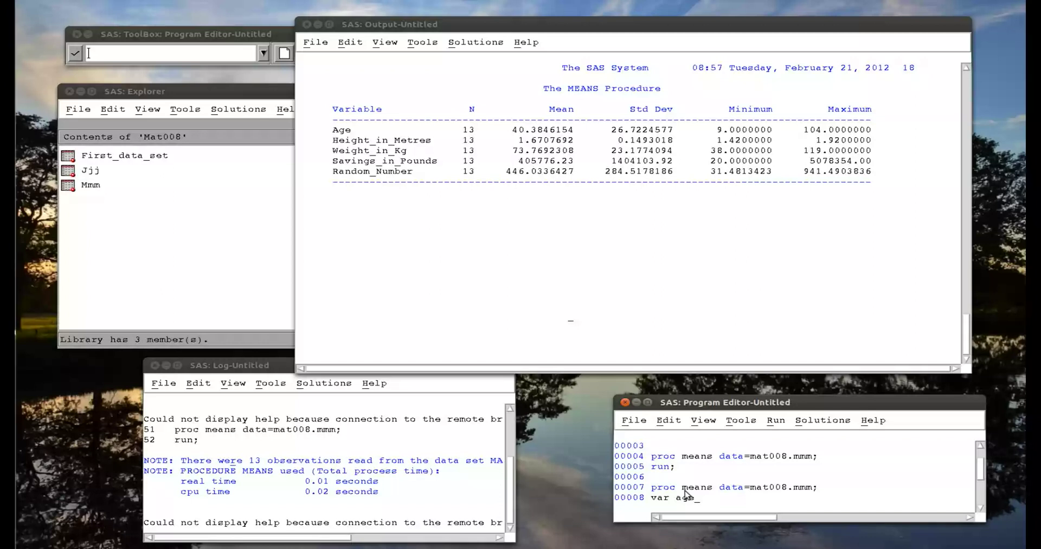
pyautogui.write(';')
pyautogui.press('Return')
pyautogui.write('run')
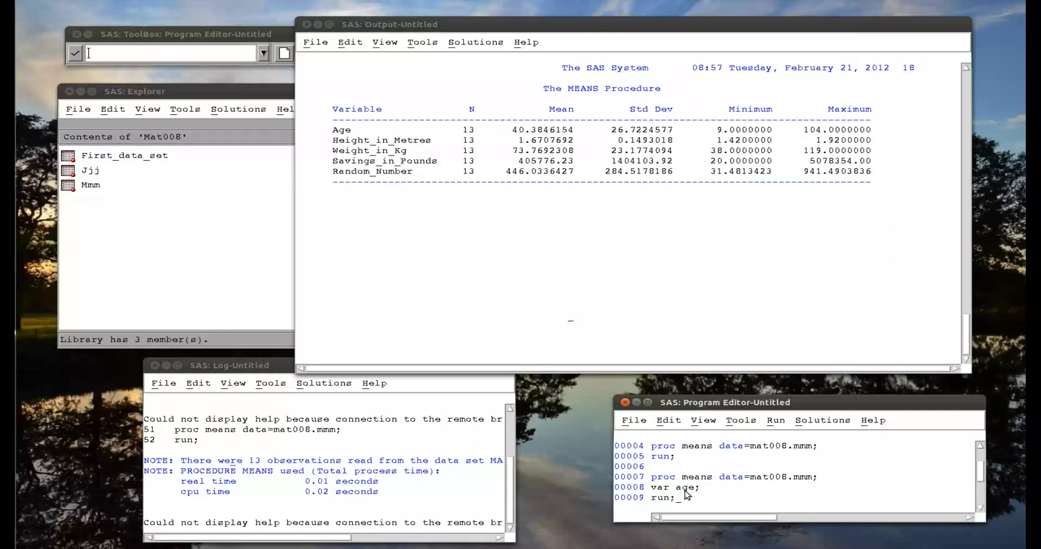
# - Submit the three Age-only lines and dismiss the help error dialog
pyautogui.moveTo(676, 498); pyautogui.dragTo(652, 477)
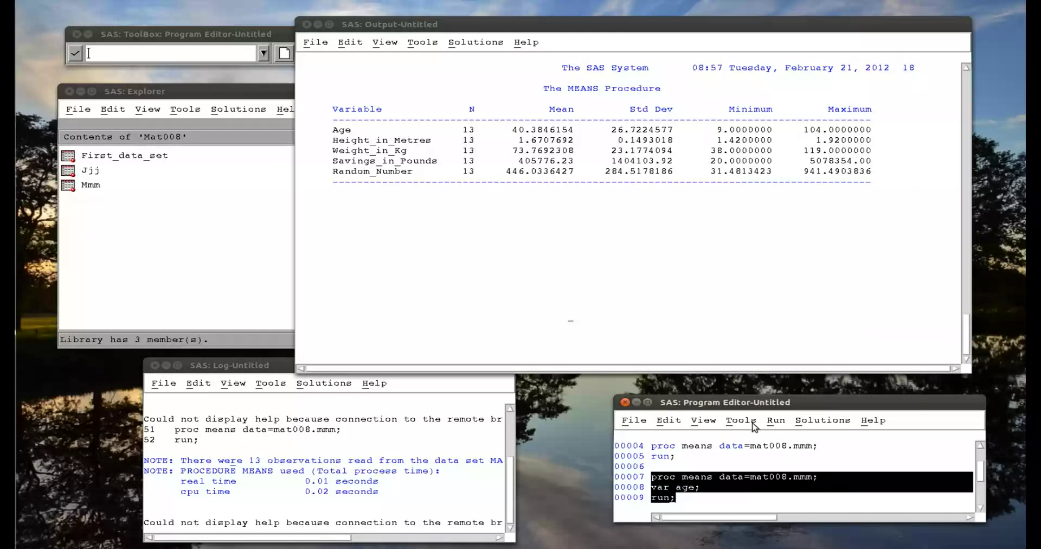
pyautogui.click(776, 420)
pyautogui.click(788, 272)
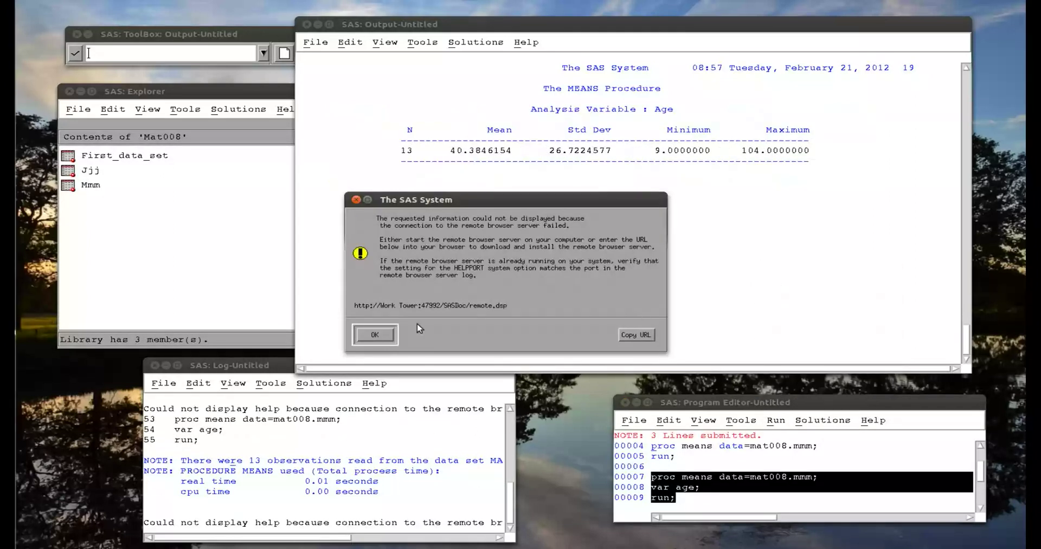
pyautogui.click(383, 337)
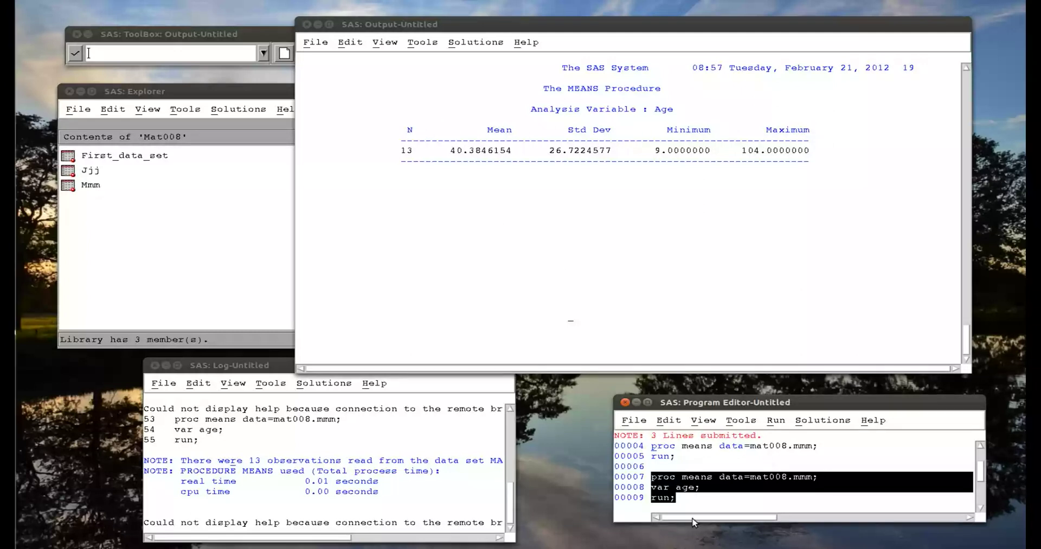
pyautogui.click(679, 502)
# - Write 'proc means data=mat008.mmm N mean sum; var age; run;' on new lines
pyautogui.press('Return')
pyautogui.press('Return')
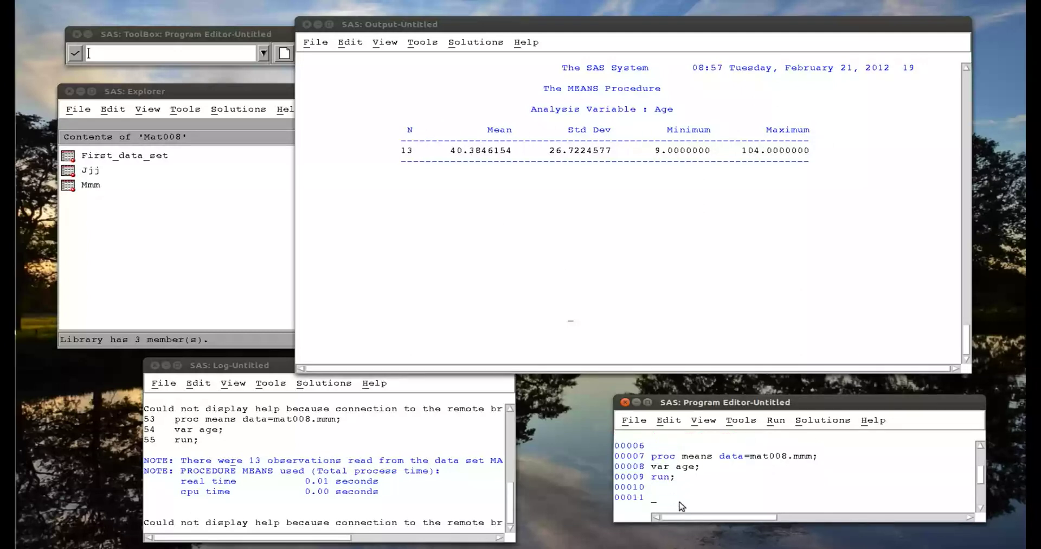
pyautogui.write('proc means data=mat008.mmm')
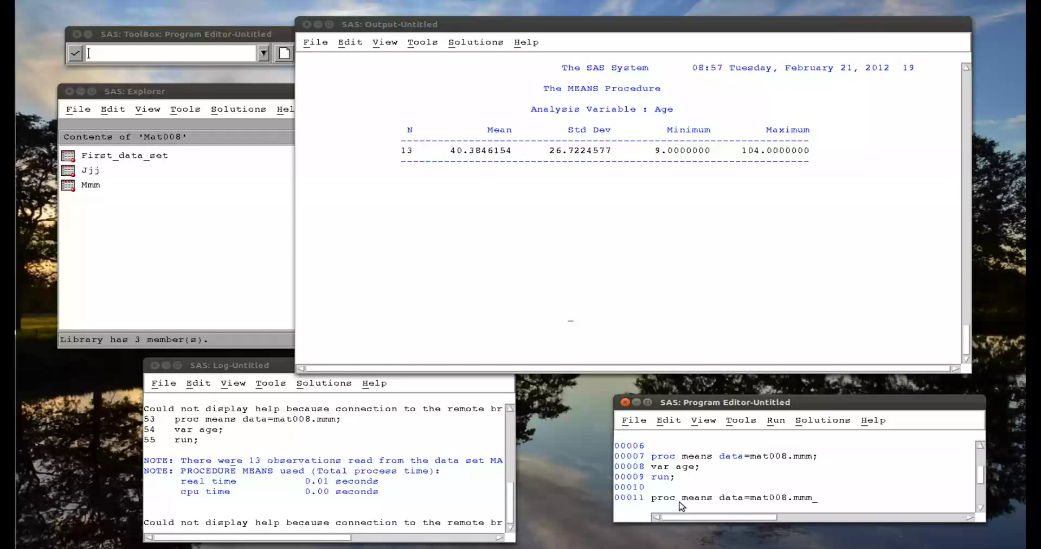
pyautogui.write(' N mean sum')
pyautogui.write(';')
pyautogui.press('Return')
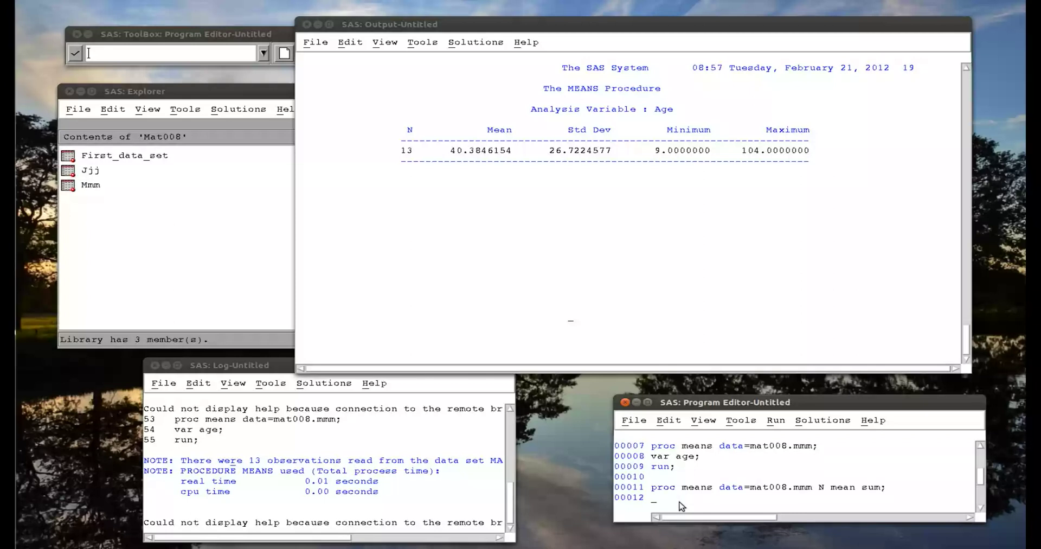
pyautogui.write('var age;')
pyautogui.press('Return')
pyautogui.write('run')
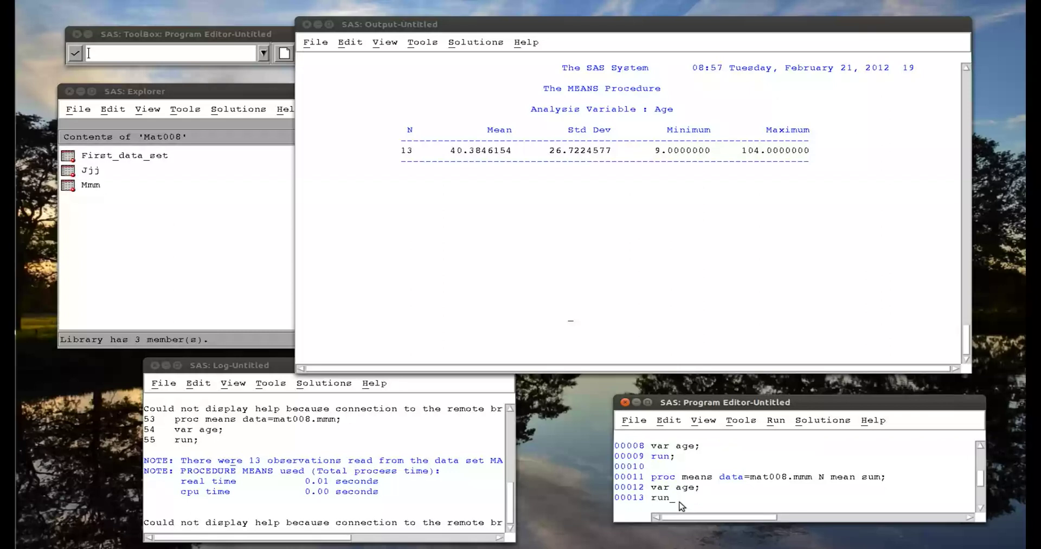
pyautogui.write(';')
# - Submit the step and dismiss the error, giving N 13, mean 40.3846154, sum 525
pyautogui.moveTo(678, 502); pyautogui.dragTo(652, 477)
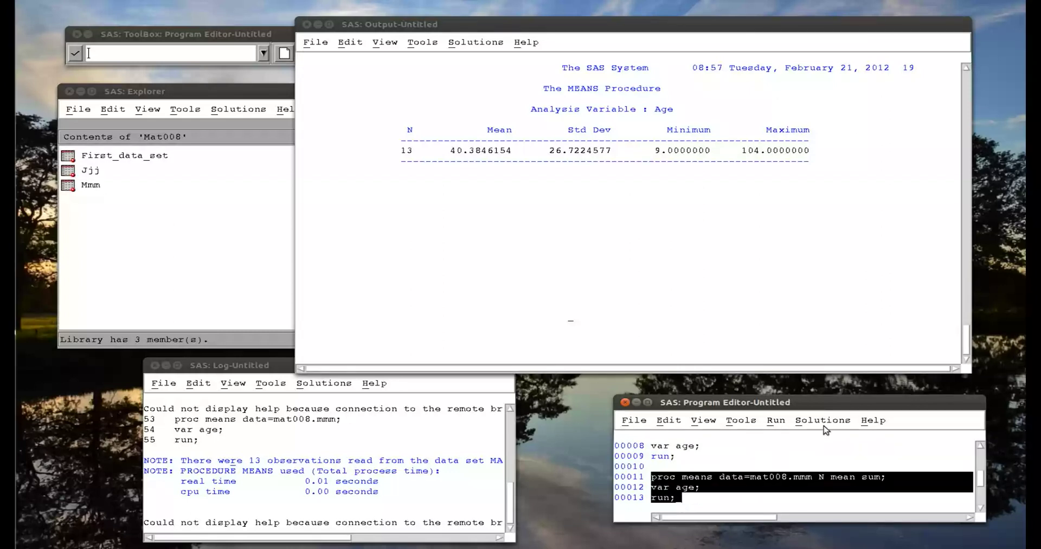
pyautogui.click(777, 420)
pyautogui.click(802, 272)
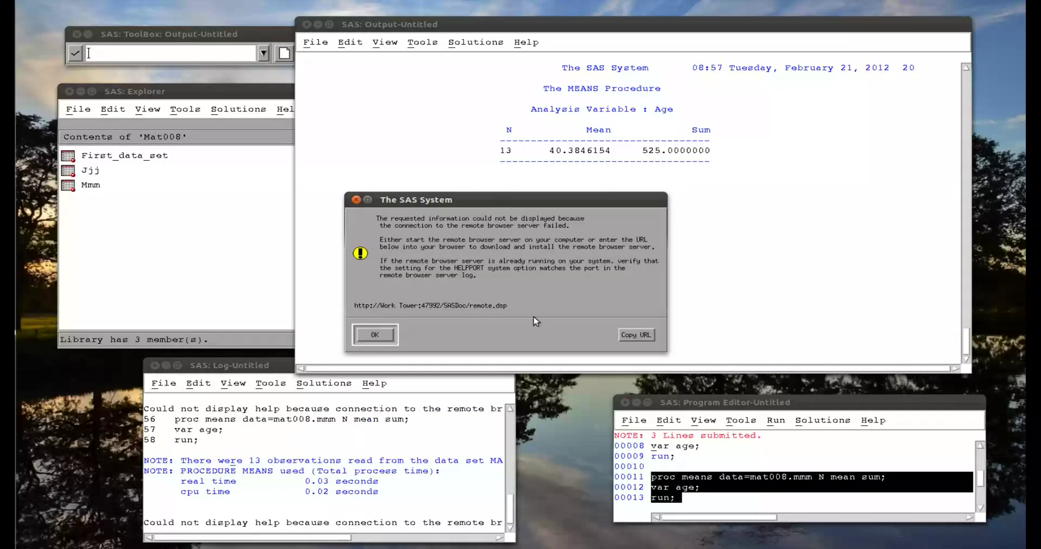
pyautogui.click(373, 334)
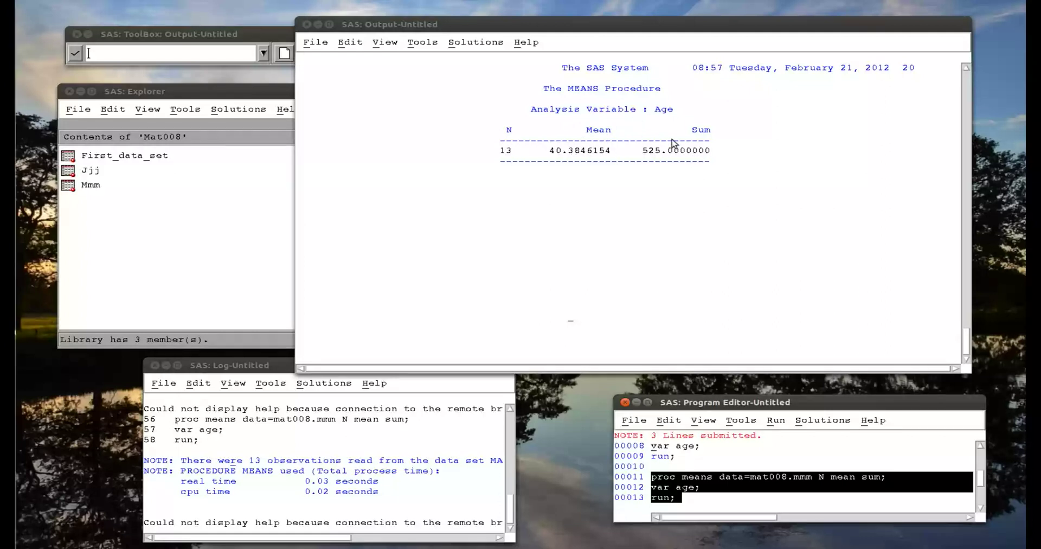
# - Write 'proc means data=mat008.mmm N mean; var age height_in_metres; run;'
pyautogui.click(689, 504)
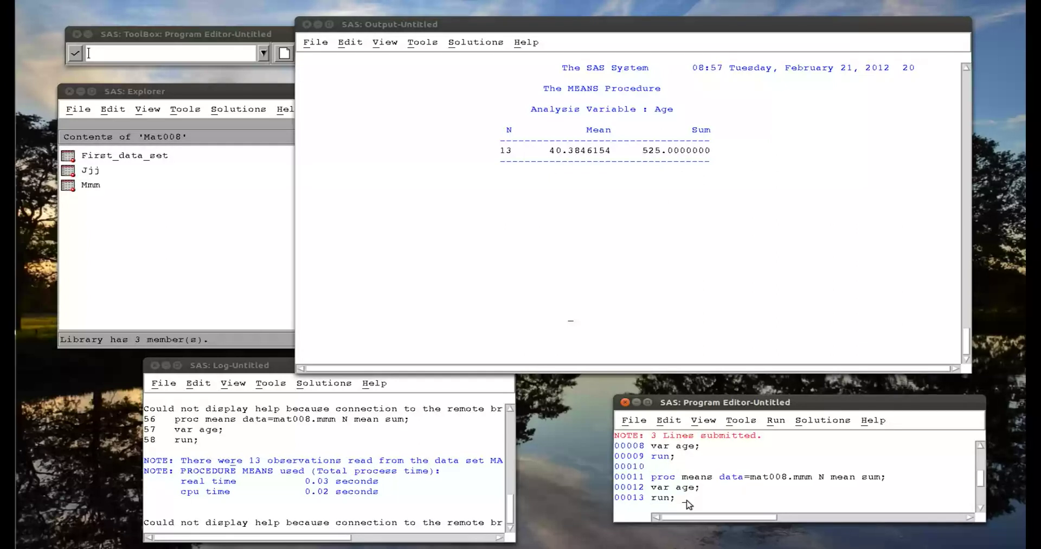
pyautogui.press('Return')
pyautogui.press('Return')
pyautogui.write('pro')
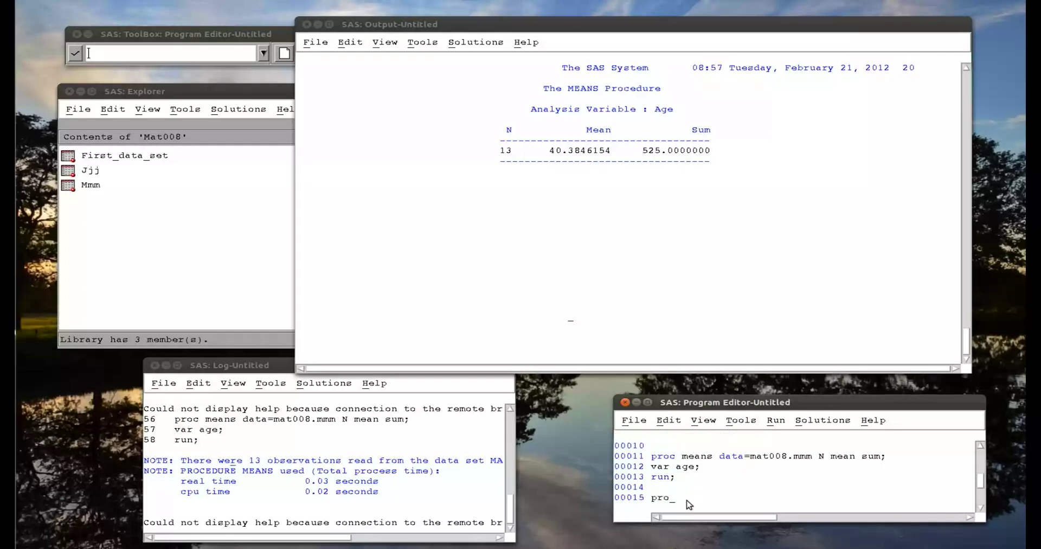
pyautogui.write('c means')
pyautogui.write('data=mat008.mmm')
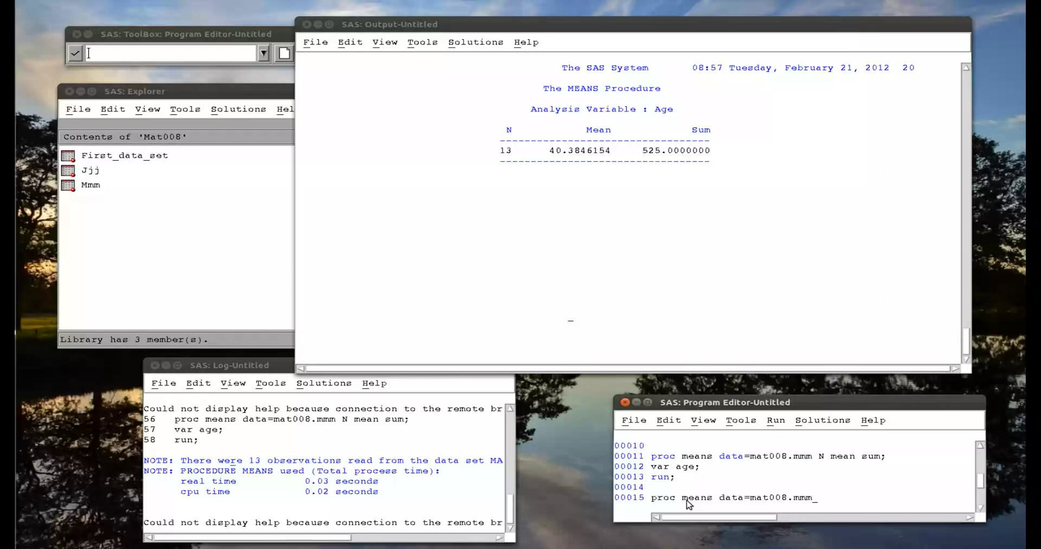
pyautogui.write(' N mean;')
pyautogui.press('Return')
pyautogui.write('var age')
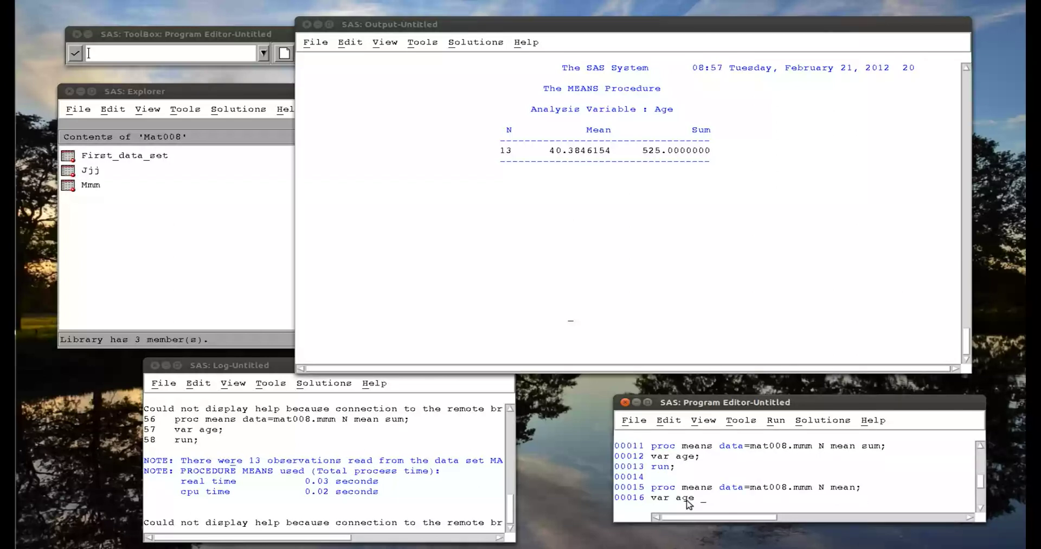
pyautogui.write(' height_in_metres;')
pyautogui.press('Return')
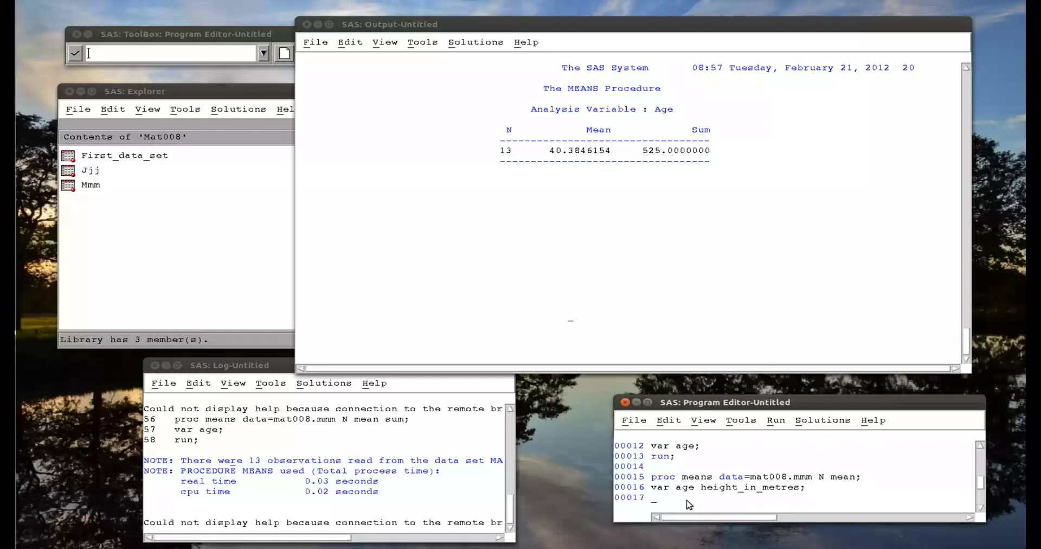
pyautogui.write('run;')
# - Submit the new three-line step and dismiss the help error dialog
pyautogui.moveTo(684, 499); pyautogui.dragTo(652, 477)
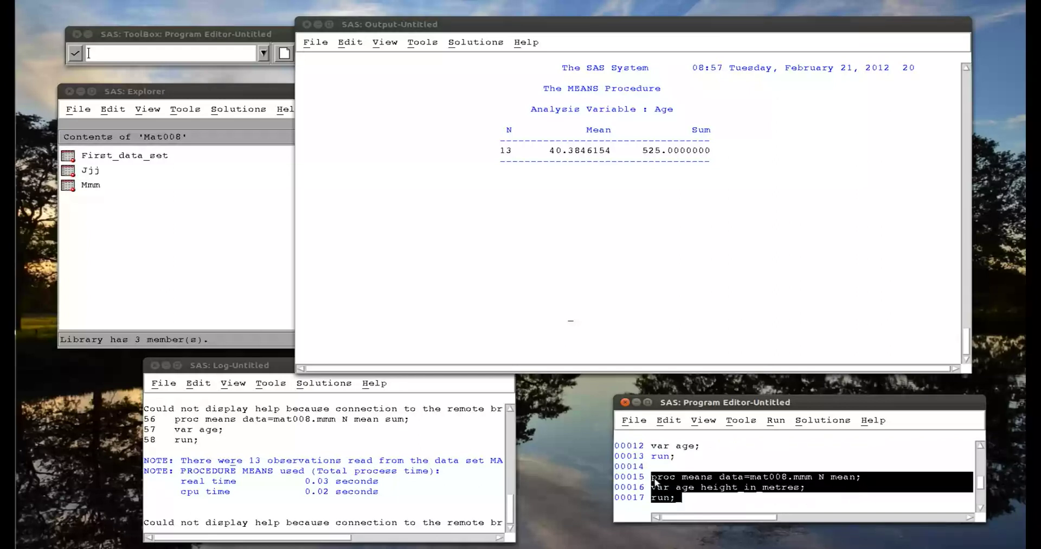
pyautogui.click(776, 420)
pyautogui.click(807, 272)
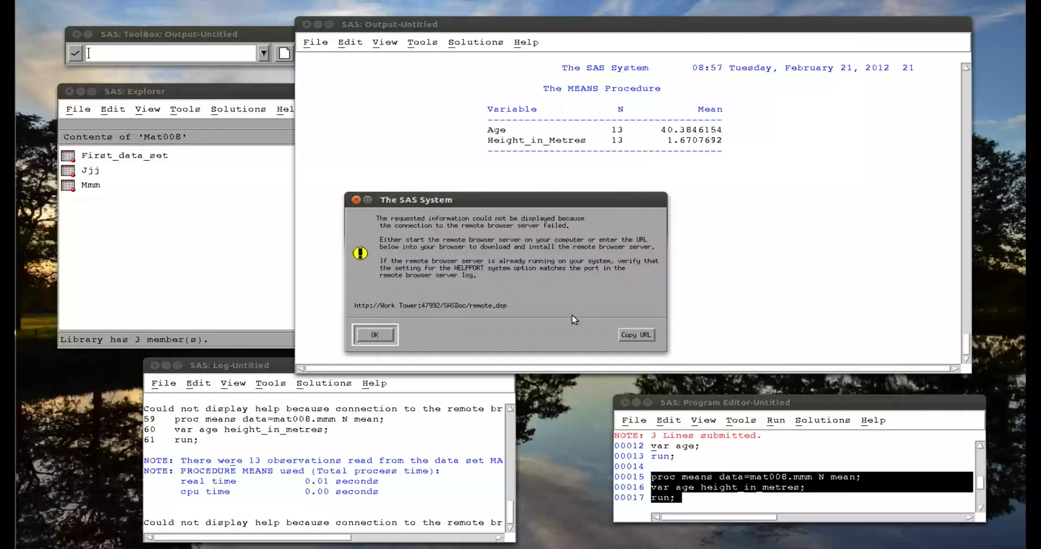
pyautogui.click(375, 335)
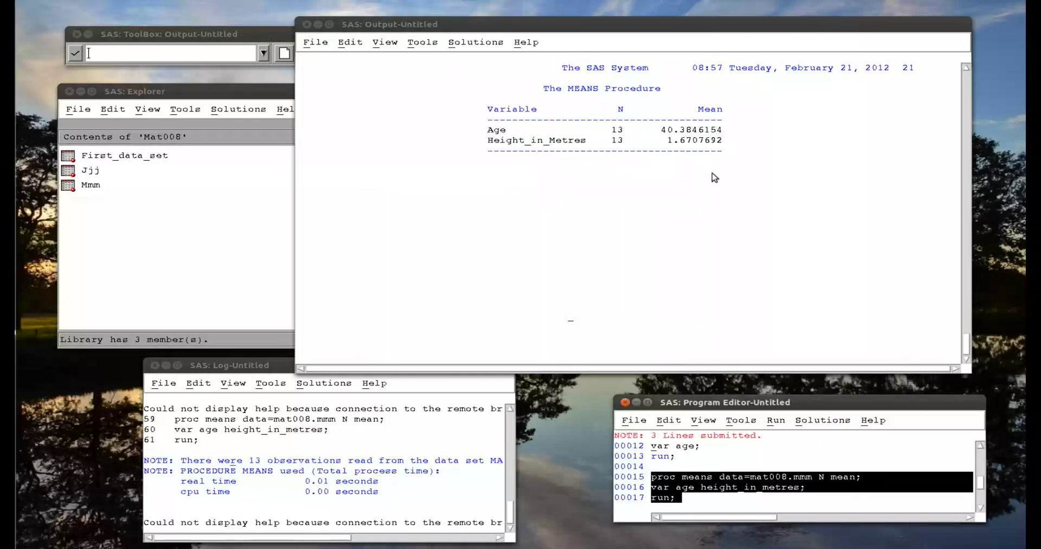
pyautogui.click(685, 503)
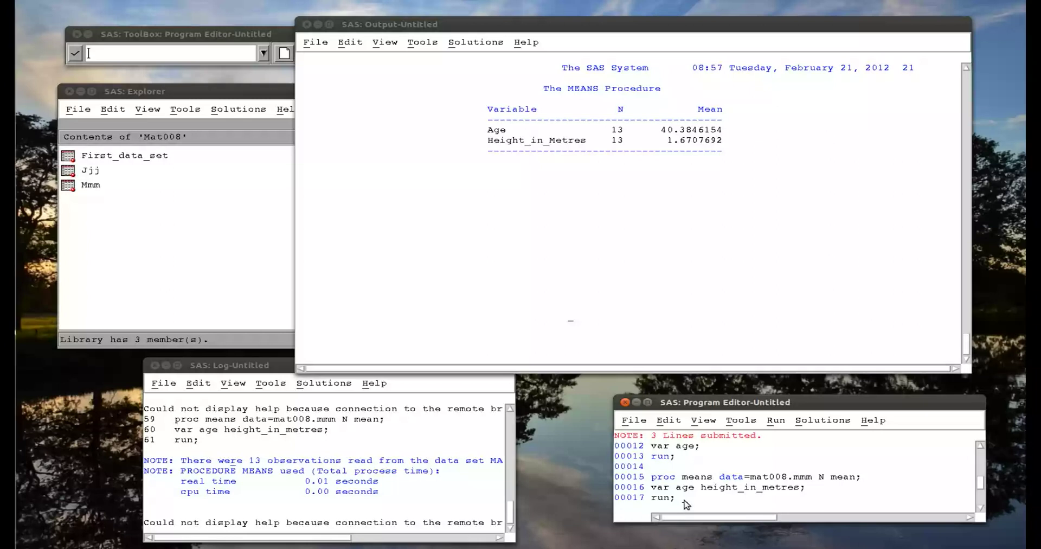
# - Write a PROC MEANS N mean step with 'var age height_on_metres', 'class sex;' and 'run;', then select it
pyautogui.press('Return')
pyautogui.press('Return')
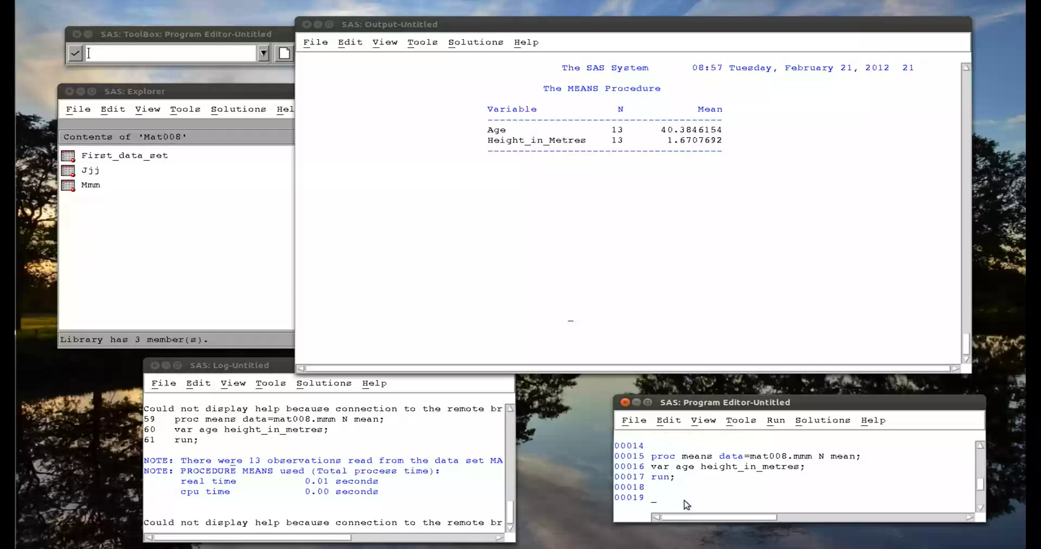
pyautogui.write('proc means data=mat008.mmm')
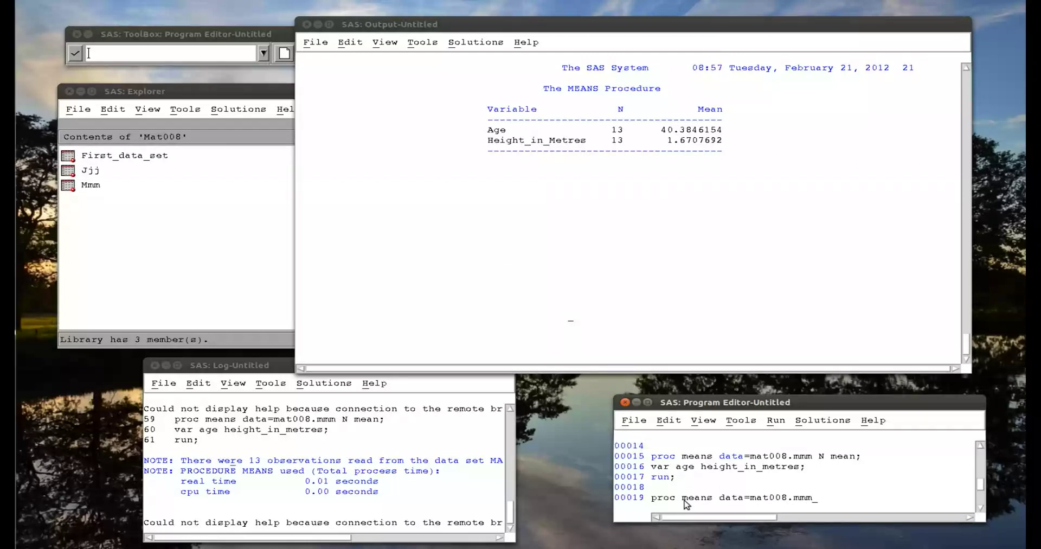
pyautogui.write(' N mean;')
pyautogui.press('Return')
pyautogui.write('var')
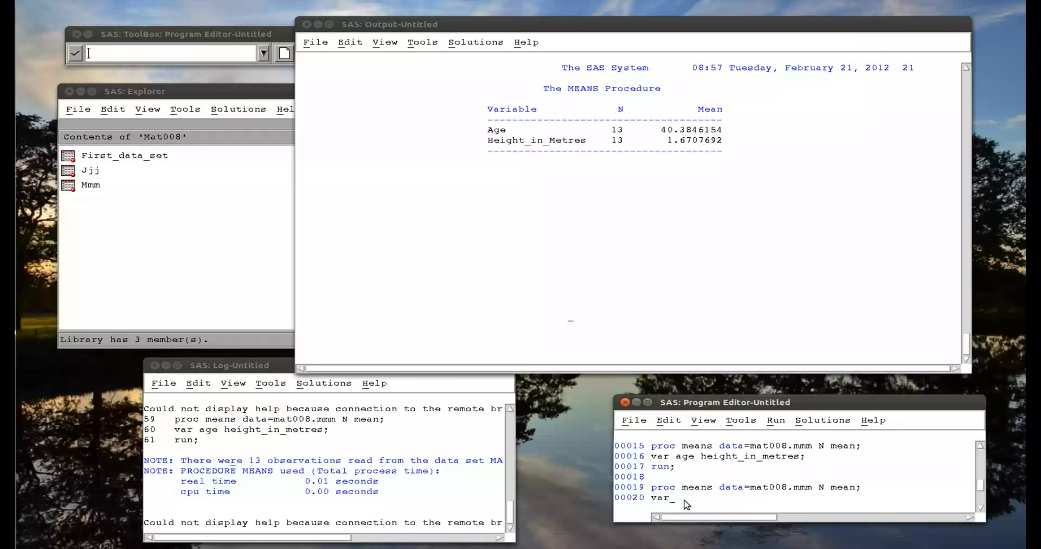
pyautogui.write(' age height')
pyautogui.write('_on')
pyautogui.write('_metres;')
pyautogui.press('Return')
pyautogui.write('class')
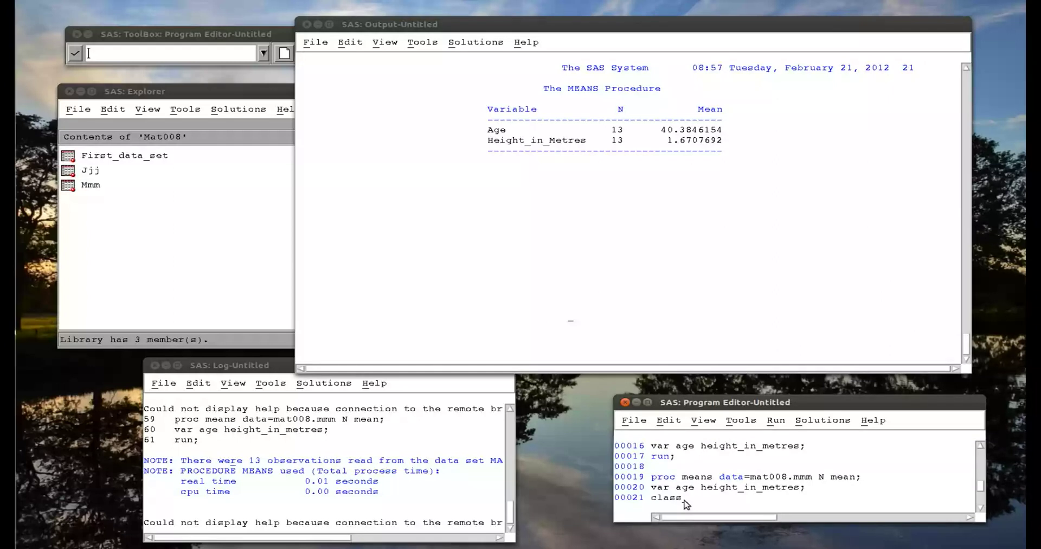
pyautogui.write(' sex;')
pyautogui.press('Return')
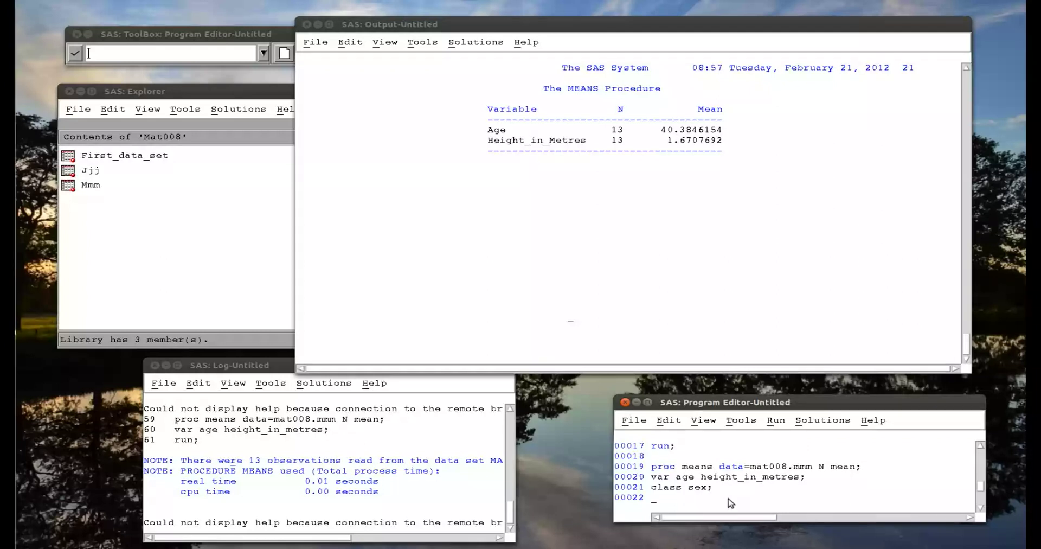
pyautogui.write('run;')
pyautogui.moveTo(678, 502); pyautogui.dragTo(652, 470)
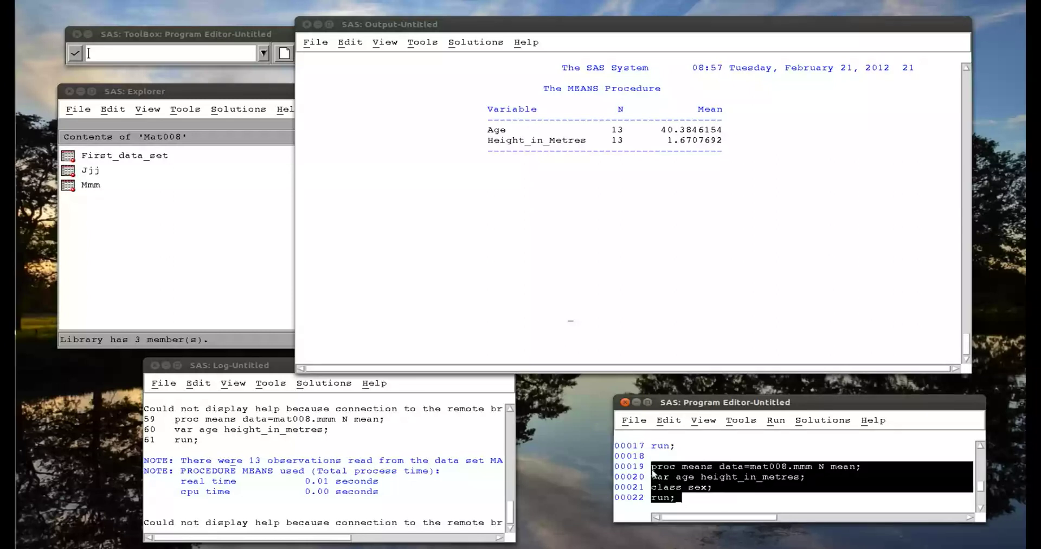
# - Submit the class sex step and dismiss the error, giving results for F, Female, M and Male
pyautogui.click(776, 421)
pyautogui.click(795, 271)
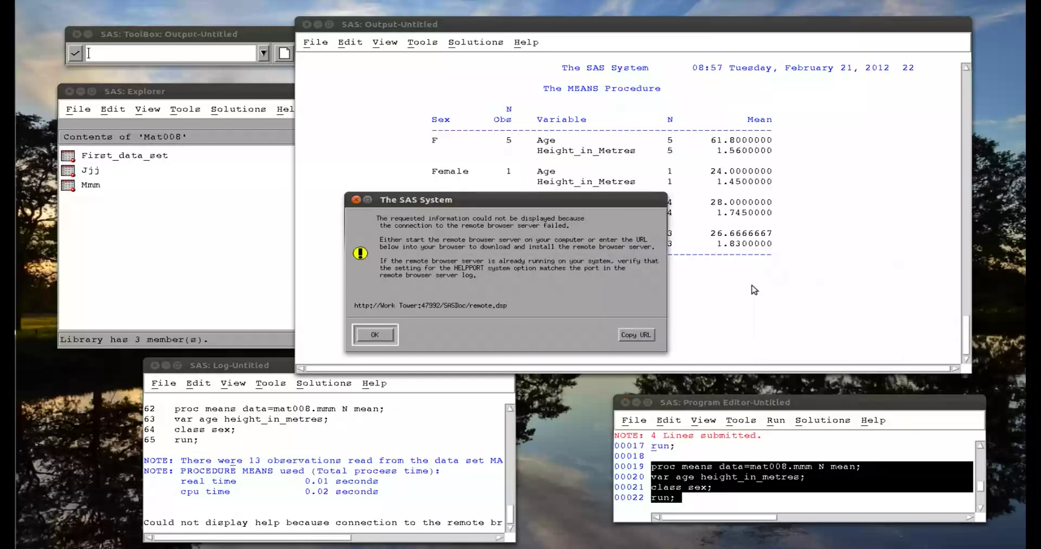
pyautogui.click(384, 332)
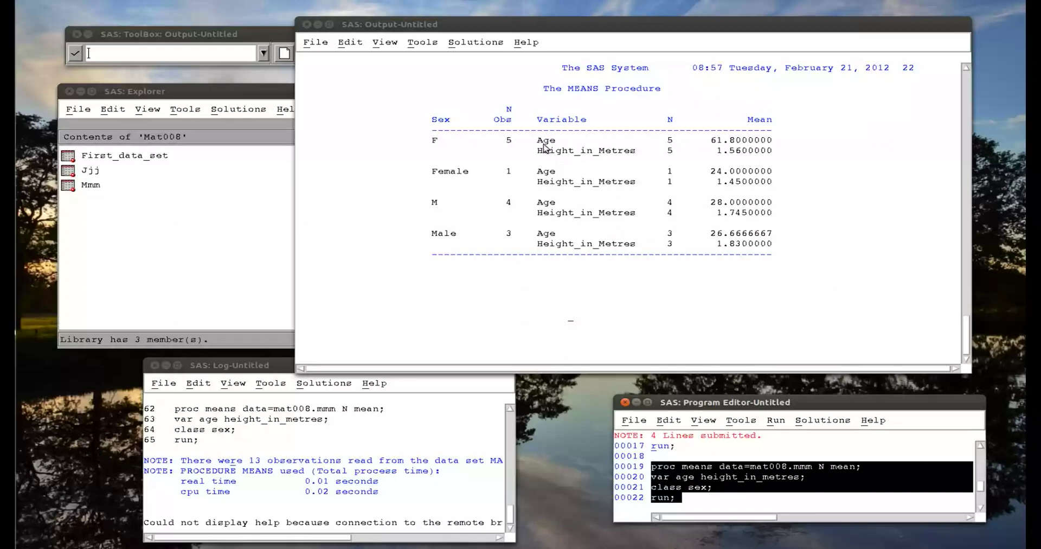
pyautogui.click(686, 499)
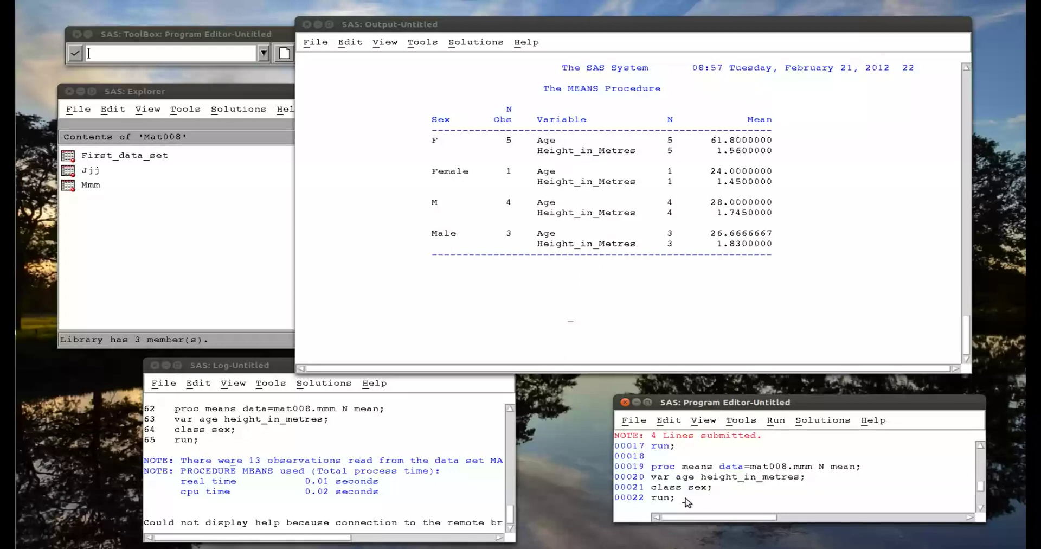
# - Write 'proc means data=mat008.mmm N mean; var age height_in_mtres; by sec; run;' and select lines 24–27
pyautogui.press('Return')
pyautogui.press('Return')
pyautogui.press('Return')
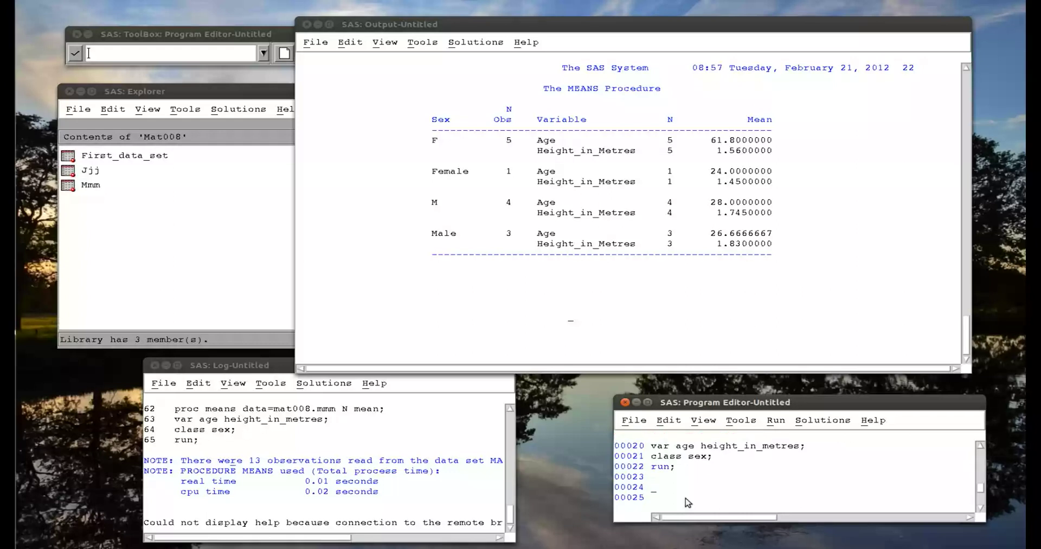
pyautogui.write('proc')
pyautogui.moveTo(792, 400); pyautogui.dragTo(792, 359)
pyautogui.click(980, 407)
pyautogui.click(981, 407)
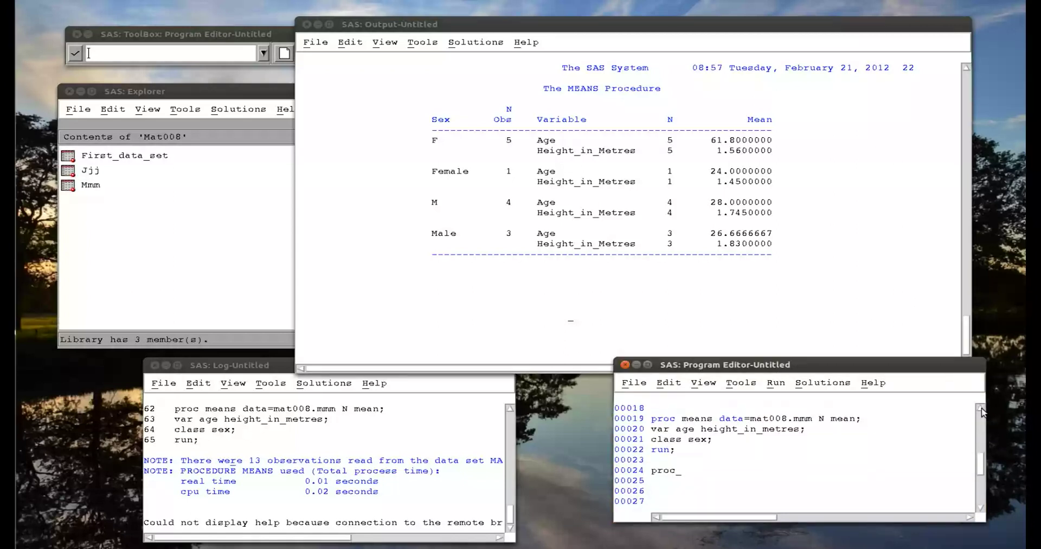
pyautogui.click(980, 407)
pyautogui.write('means')
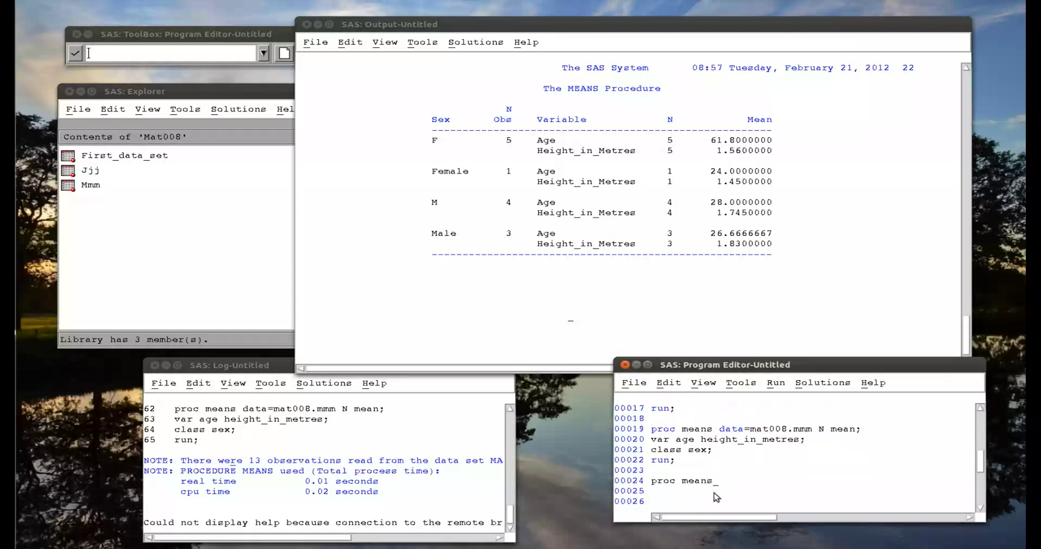
pyautogui.write(' data=mat')
pyautogui.write('008.mmm N')
pyautogui.write(' mean;')
pyautogui.write('var age ')
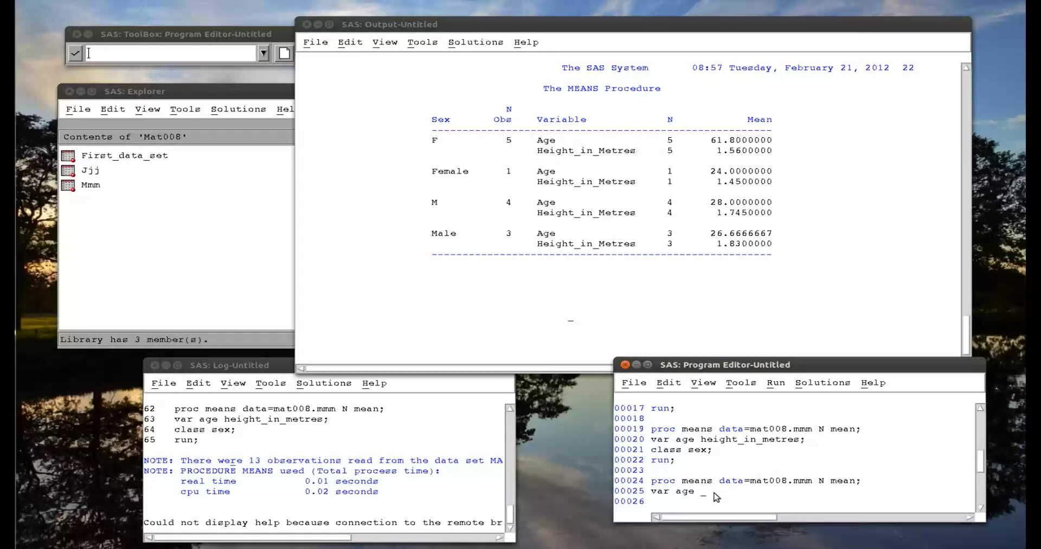
pyautogui.write('height')
pyautogui.write('_in_mtres;')
pyautogui.write('by sec')
pyautogui.write(';')
pyautogui.press('Return')
pyautogui.write('run;')
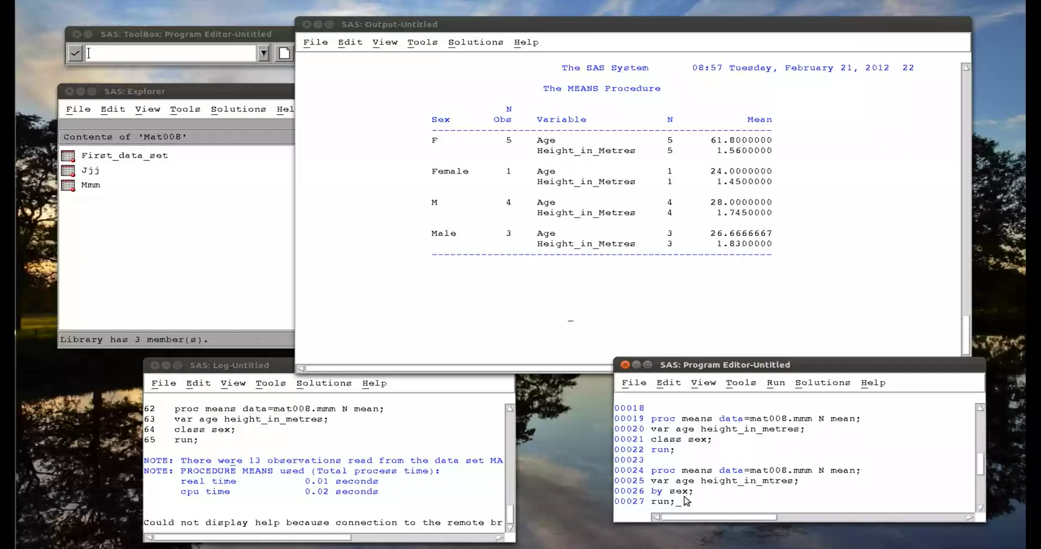
pyautogui.moveTo(677, 502); pyautogui.dragTo(654, 473)
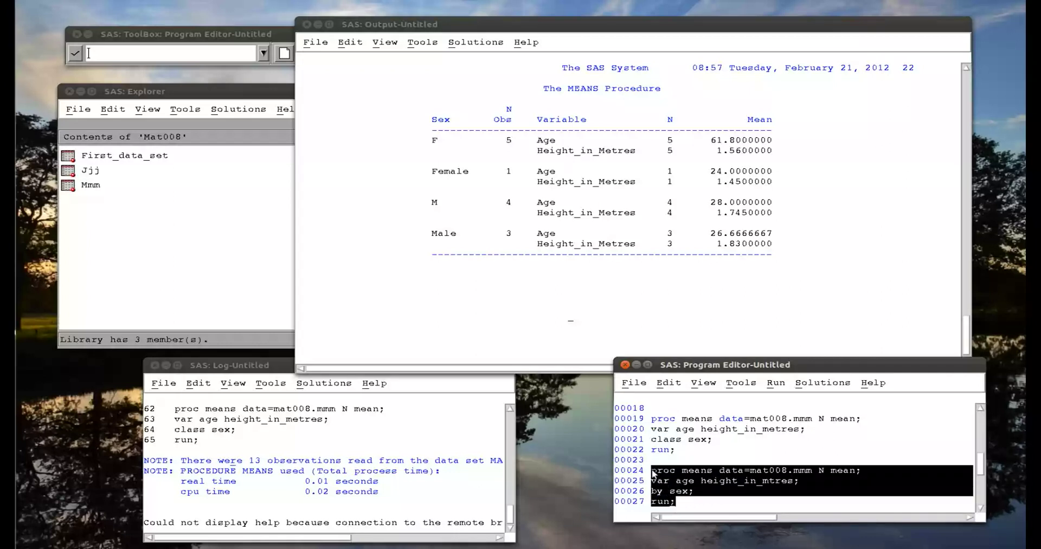
# - Submit the BY-sex means step, then correct height_in_mtres to height_in_metres
pyautogui.click(778, 386)
pyautogui.click(790, 400)
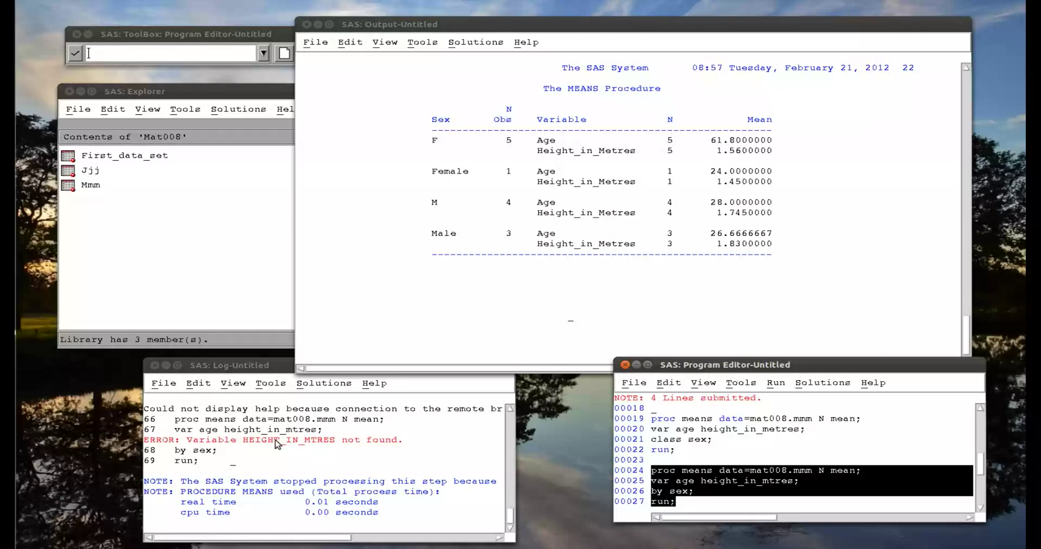
pyautogui.click(771, 485)
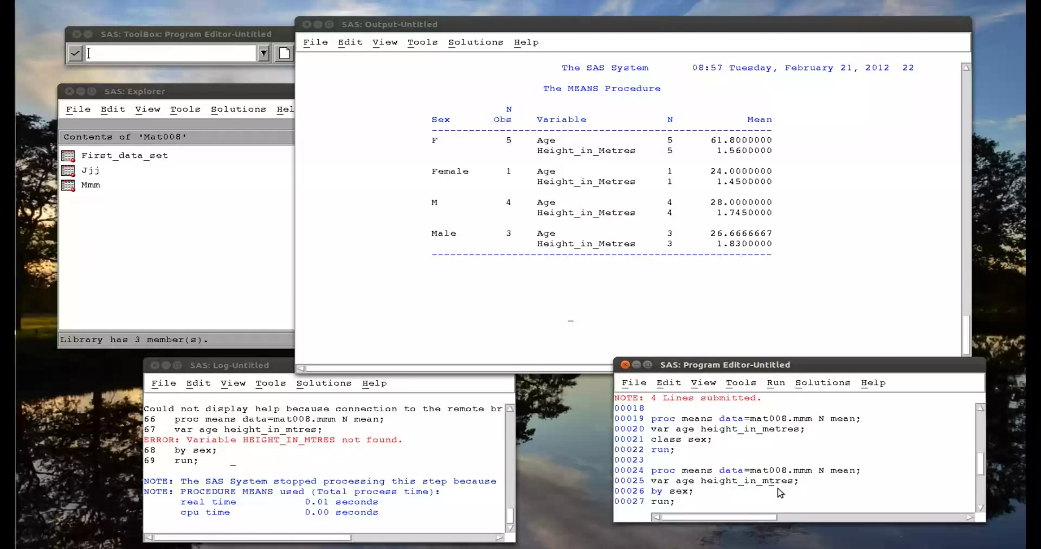
pyautogui.write('e')
# - Resubmit the corrected BY-sex means step (lines 24–27) and dismiss the help error dialog
pyautogui.moveTo(681, 503); pyautogui.dragTo(651, 471)
pyautogui.click(776, 382)
pyautogui.click(795, 402)
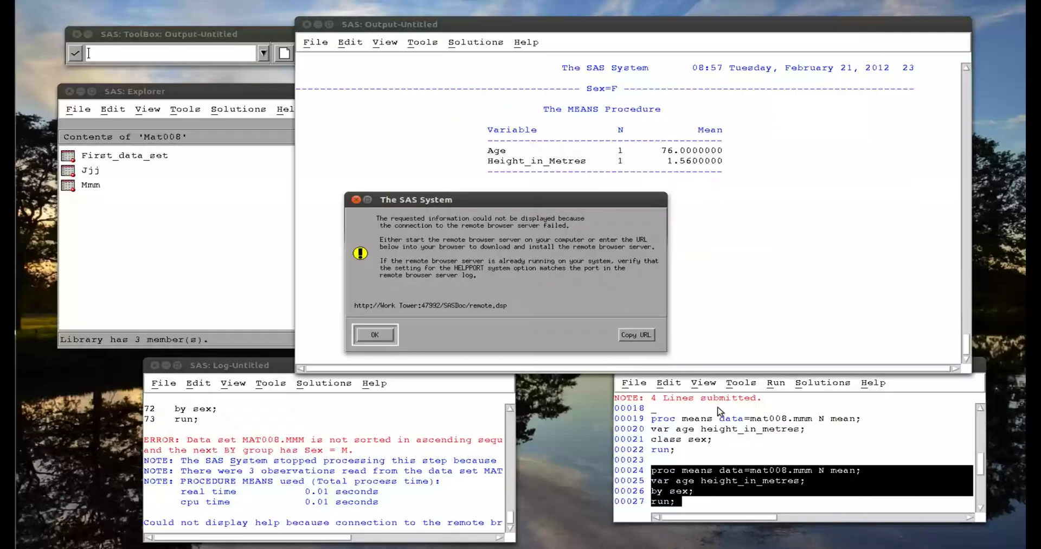
pyautogui.click(367, 334)
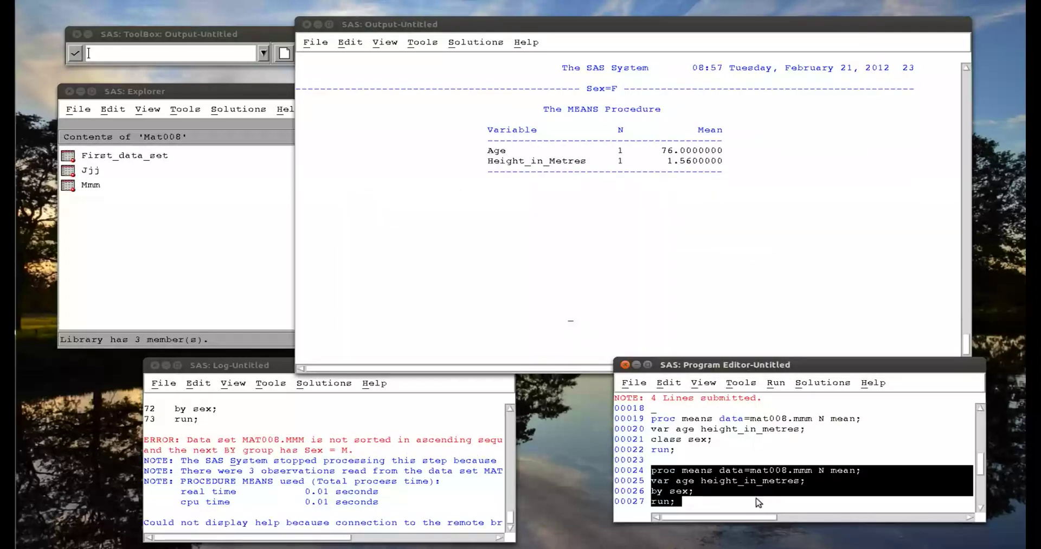
pyautogui.click(686, 506)
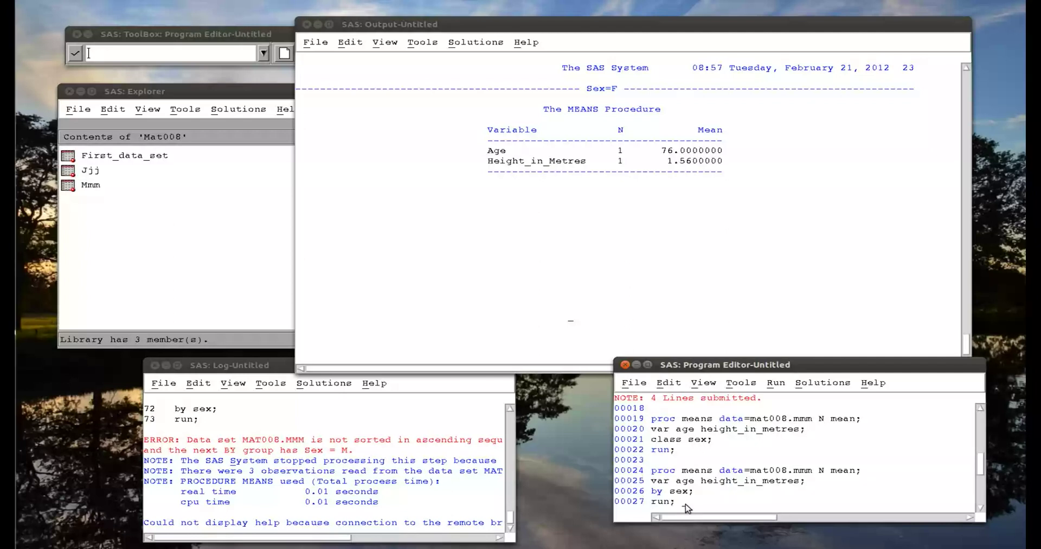
# - Add a new step after the means step: proc sort data=mat008.mmm; by sex; run;
pyautogui.press('Return')
pyautogui.press('Return')
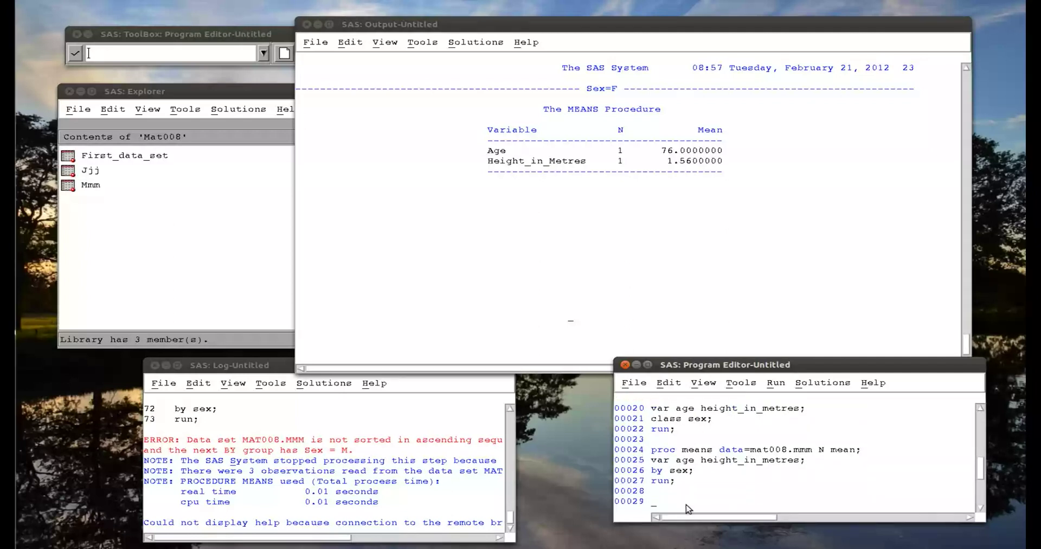
pyautogui.write('proc sort data=mat008.mmm')
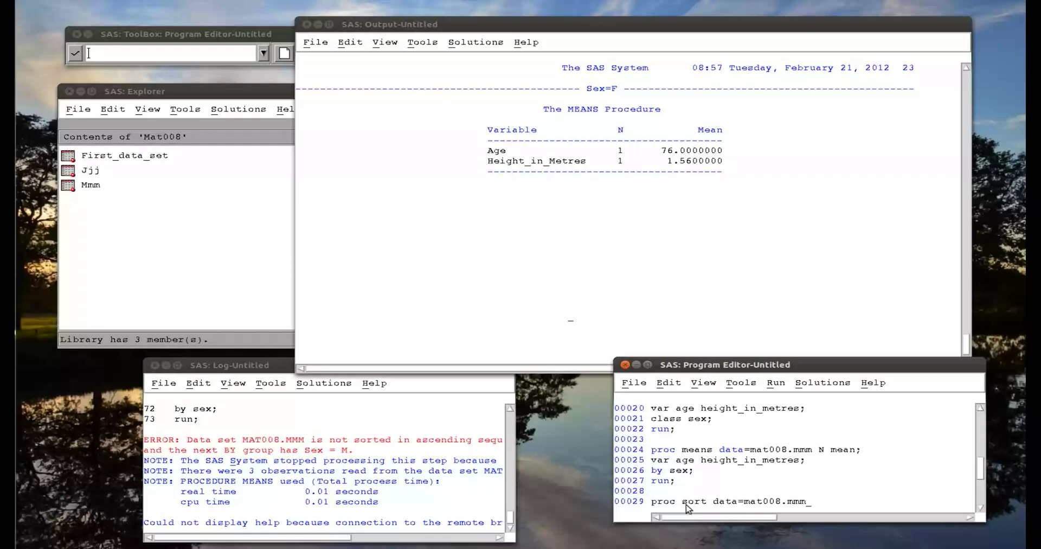
pyautogui.write(';')
pyautogui.press('Return')
pyautogui.write('by ')
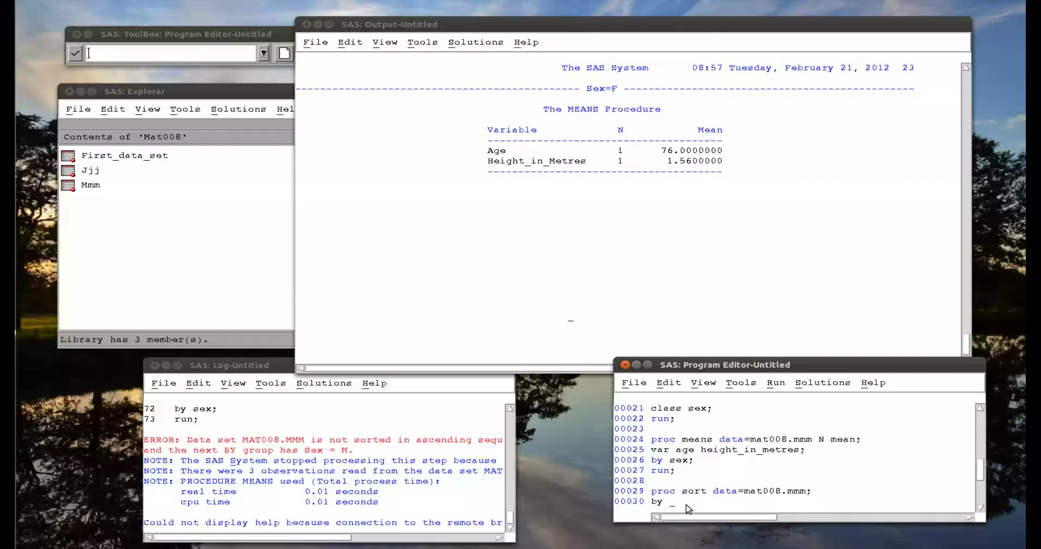
pyautogui.write('sex;')
pyautogui.press('Return')
pyautogui.write('run;')
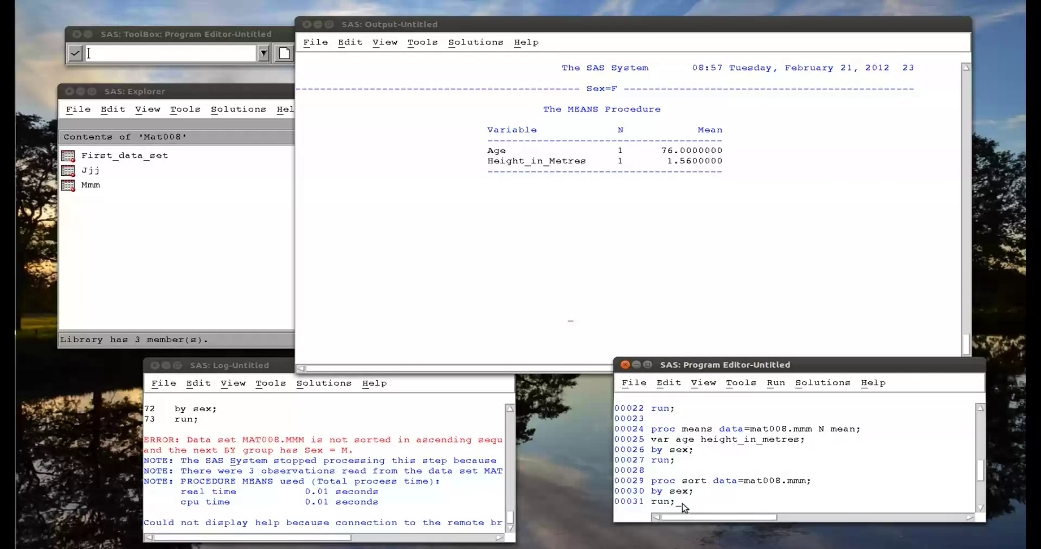
pyautogui.moveTo(681, 503); pyautogui.dragTo(652, 429)
# - Paste a copy of the BY-sex means step below the sort step and select lines 29–36
pyautogui.click(672, 382)
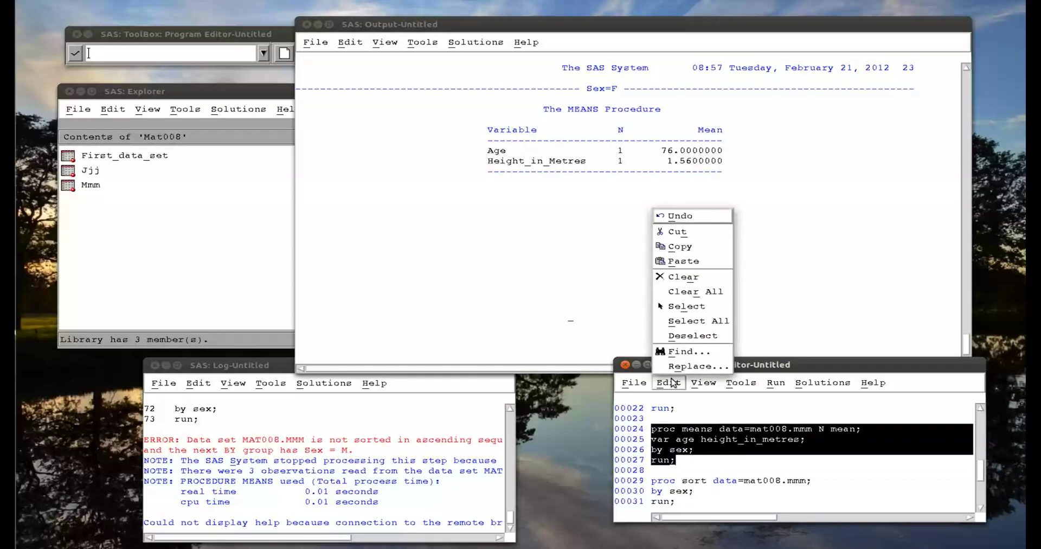
pyautogui.click(681, 248)
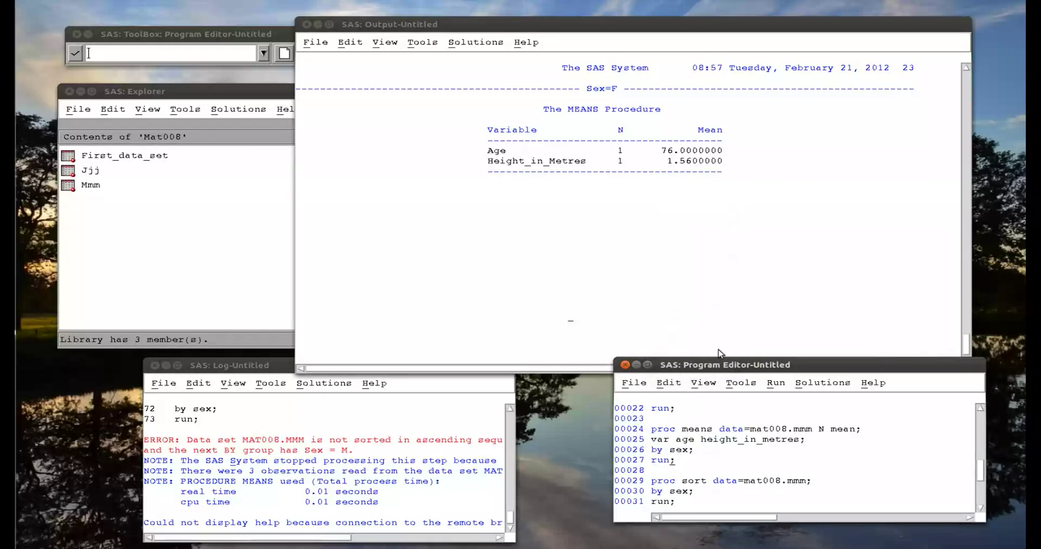
pyautogui.click(681, 502)
pyautogui.press('Return')
pyautogui.press('Return')
pyautogui.click(671, 382)
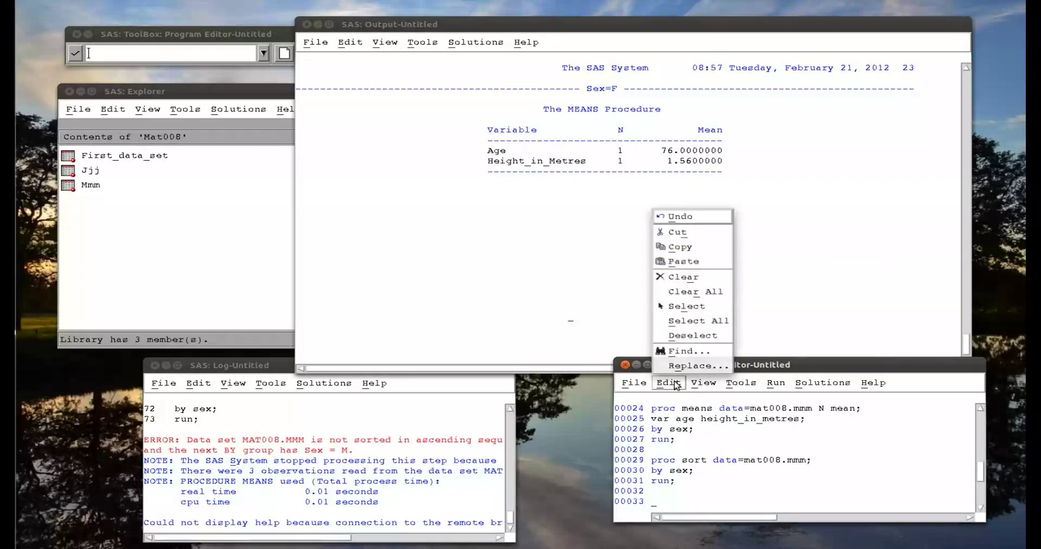
pyautogui.click(685, 262)
pyautogui.click(980, 508)
pyautogui.click(981, 508)
pyautogui.click(980, 508)
pyautogui.click(980, 508)
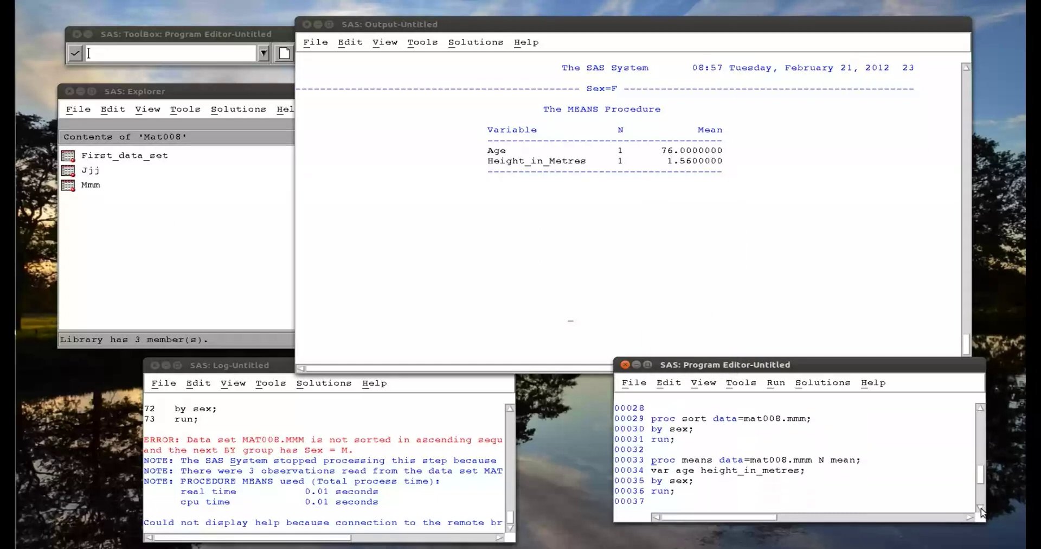
pyautogui.click(981, 508)
pyautogui.click(981, 407)
pyautogui.moveTo(666, 446); pyautogui.dragTo(651, 418)
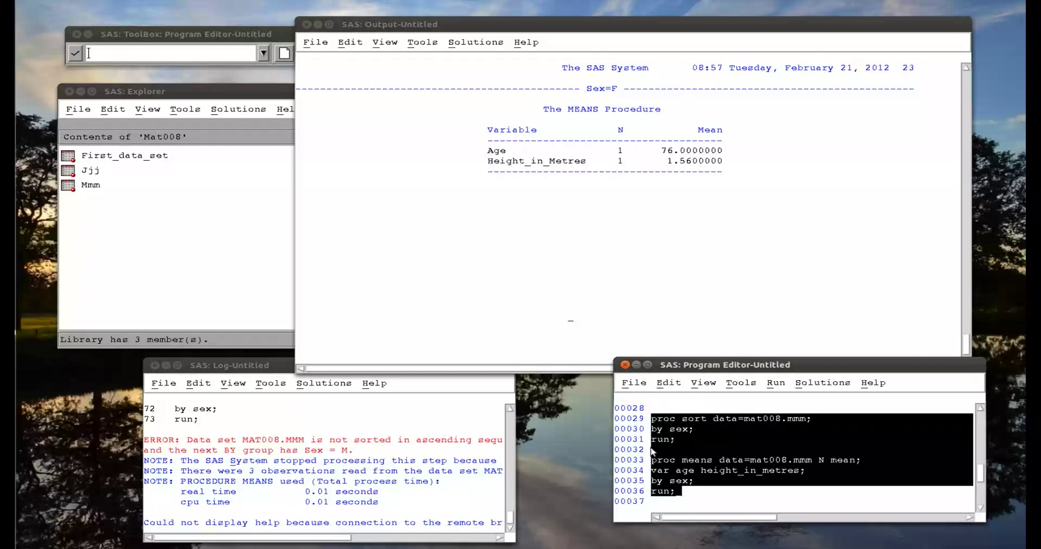
# - Submit the sort and BY-sex means steps together and dismiss the help error dialog
pyautogui.click(783, 388)
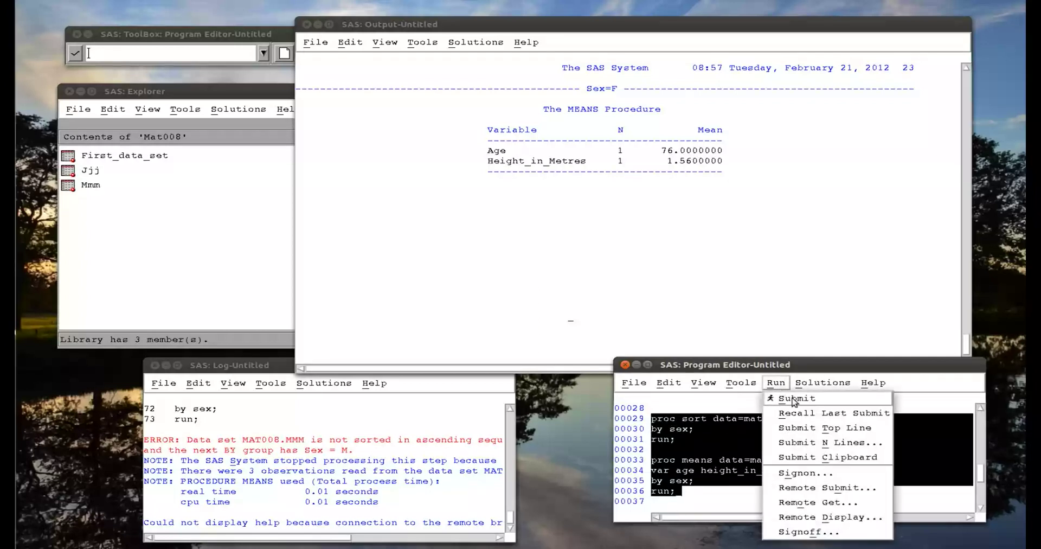
pyautogui.click(794, 401)
pyautogui.click(379, 335)
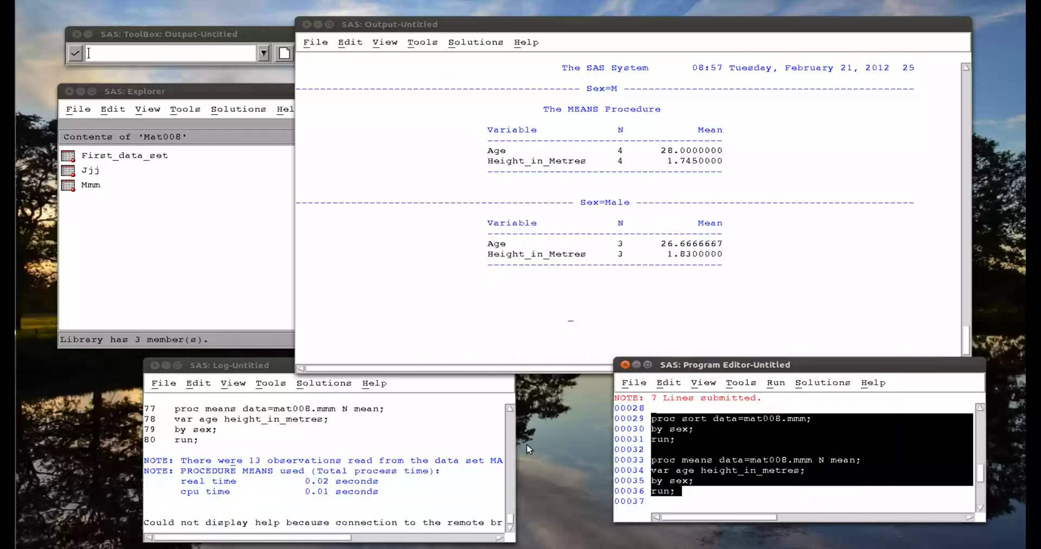
pyautogui.click(511, 409)
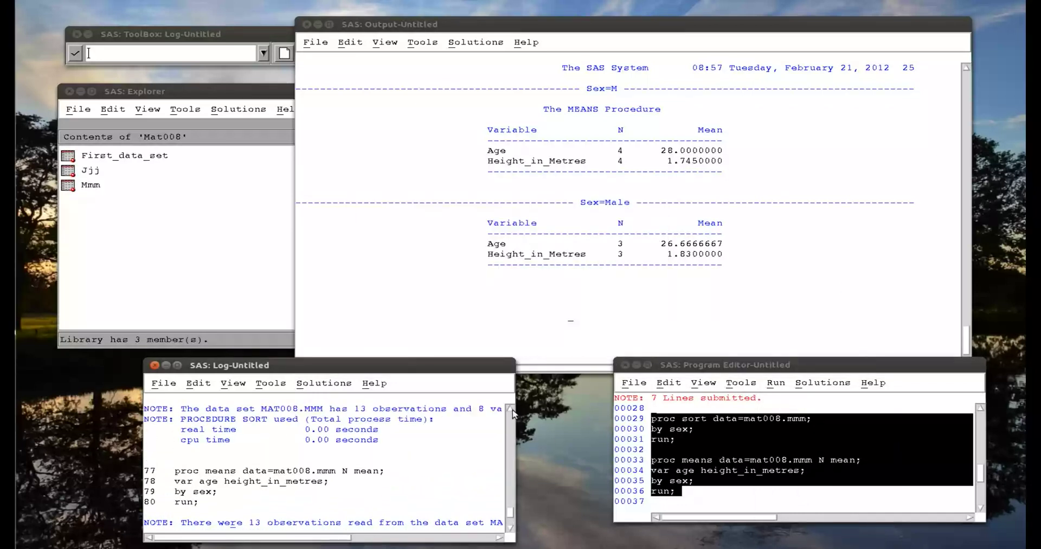
pyautogui.click(513, 411)
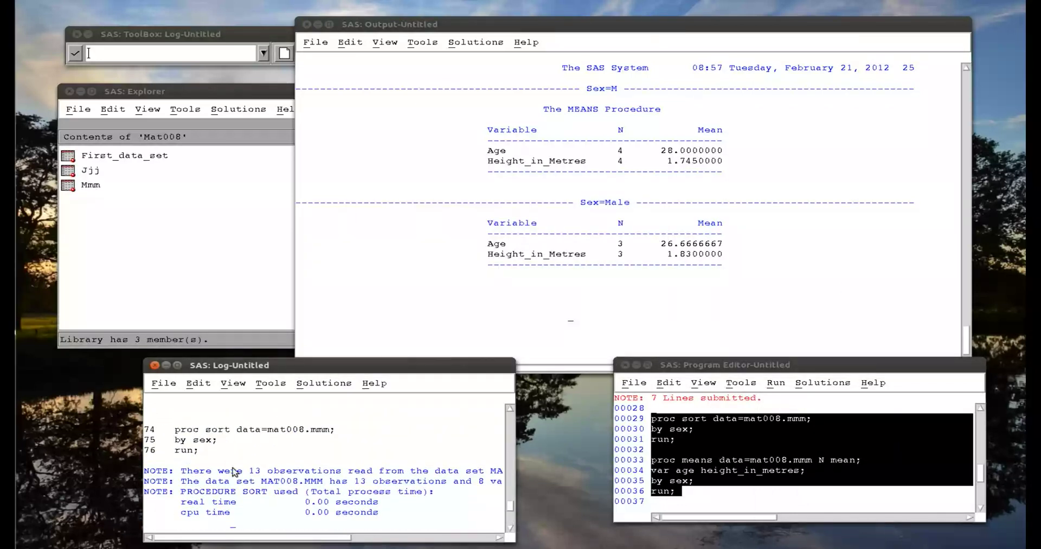
pyautogui.click(511, 528)
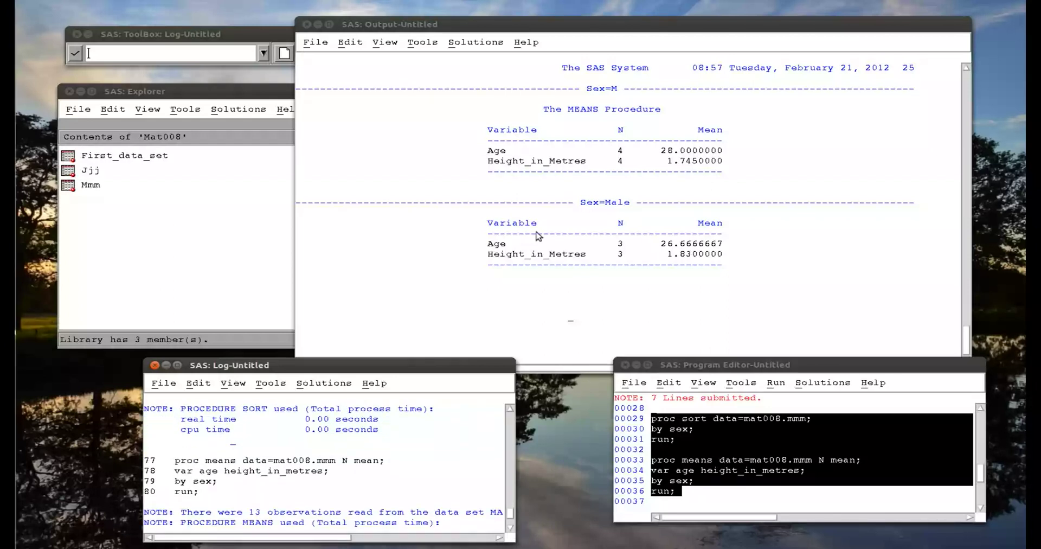
# - Review the Output showing Age and Height_in_Metres means for F, Female, M and Male
pyautogui.click(795, 266)
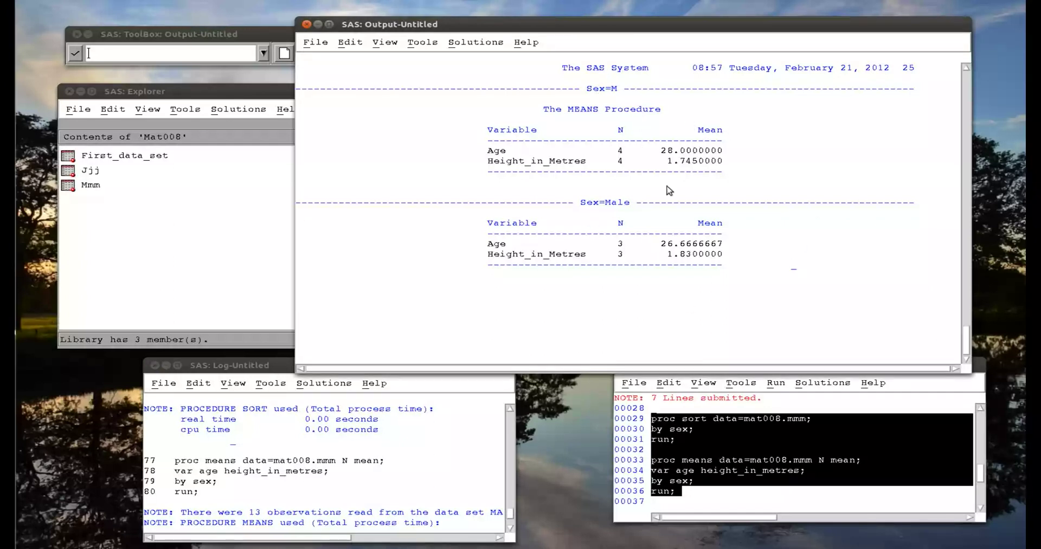
pyautogui.scroll(-3, 967, 71)
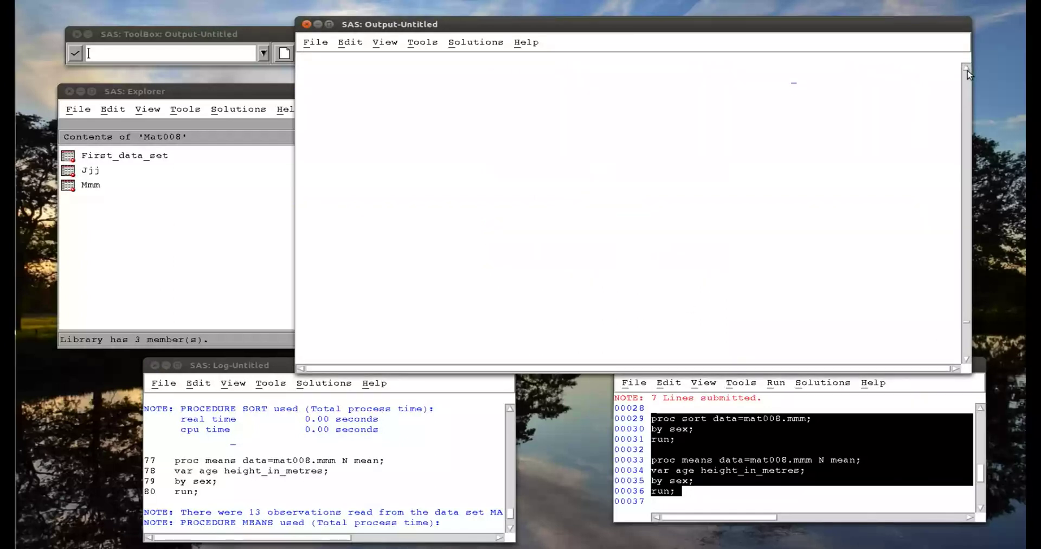
pyautogui.scroll(5, 968, 73)
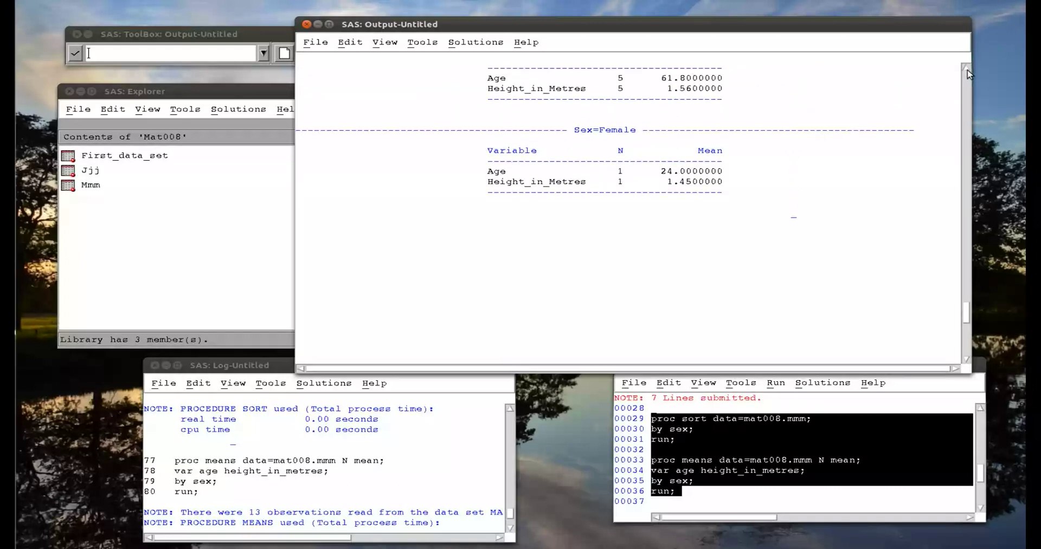
pyautogui.scroll(4, 969, 74)
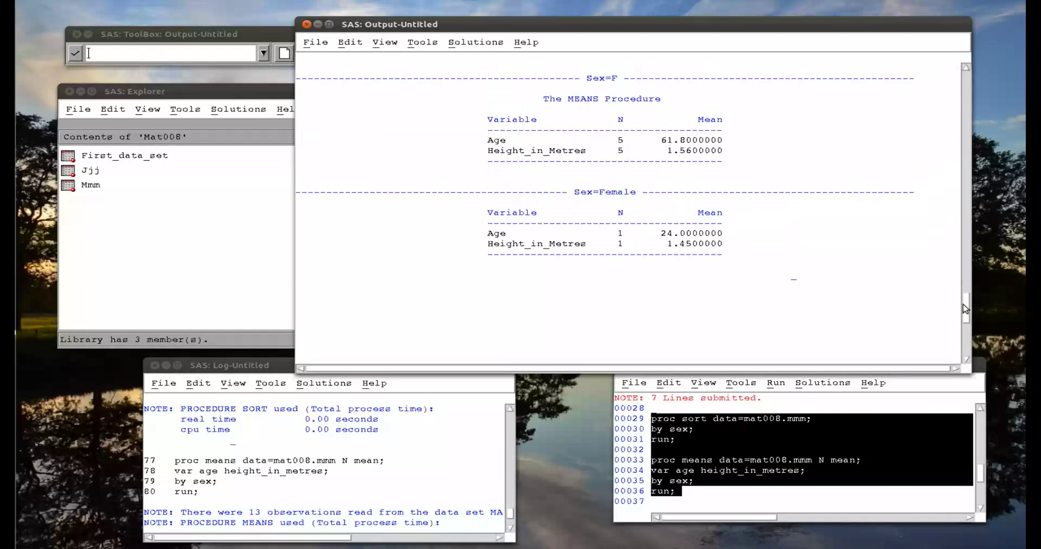
pyautogui.moveTo(966, 308); pyautogui.dragTo(966, 341)
pyautogui.click(710, 502)
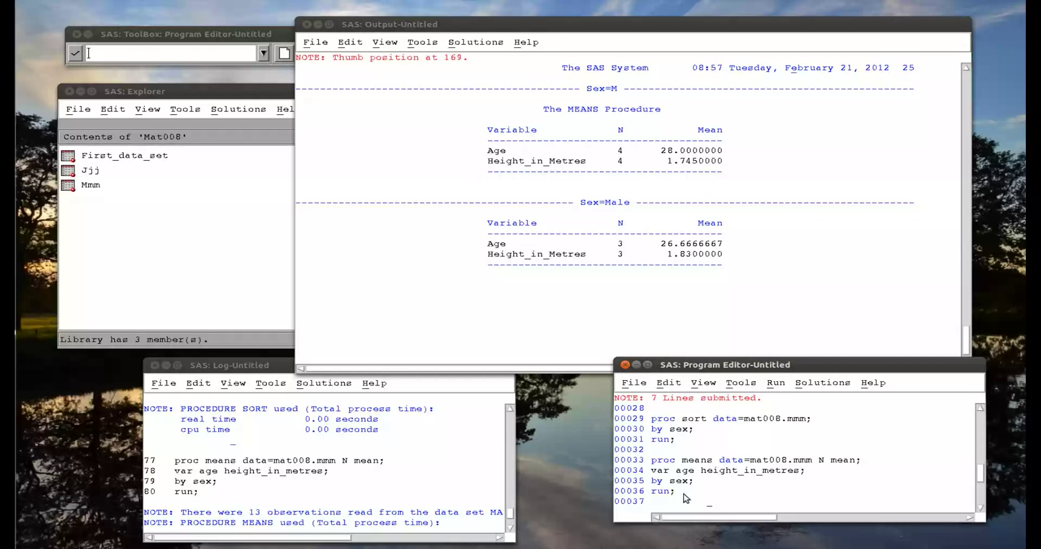
# - Type a new step: proc means data=mat008.mmm N mean; var age height_in_metres;
pyautogui.click(682, 495)
pyautogui.press('Return')
pyautogui.press('Return')
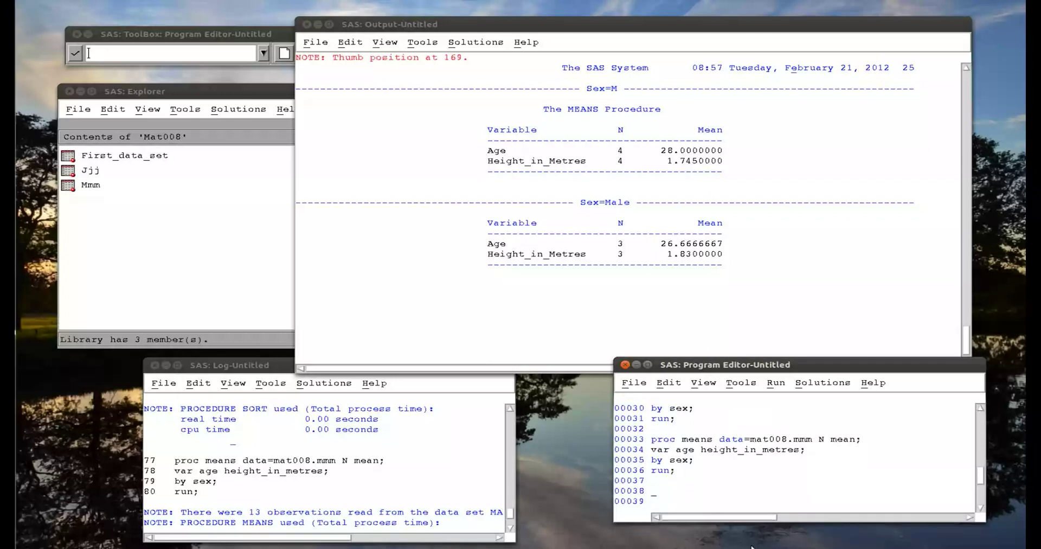
pyautogui.write('proc means data=mat008.mmm')
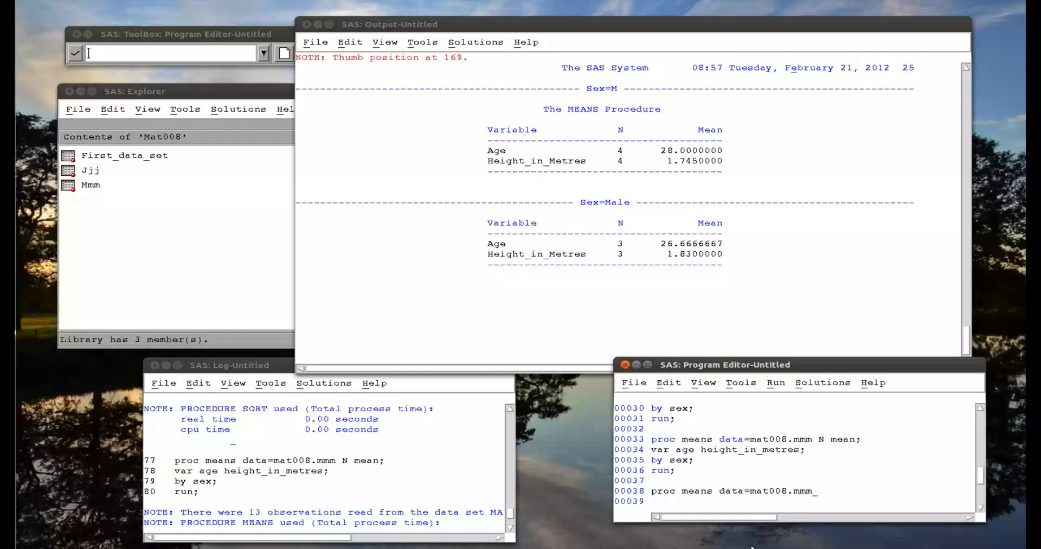
pyautogui.write(' N mean; ')
pyautogui.write('var age')
pyautogui.write(' height')
pyautogui.write('_in_m')
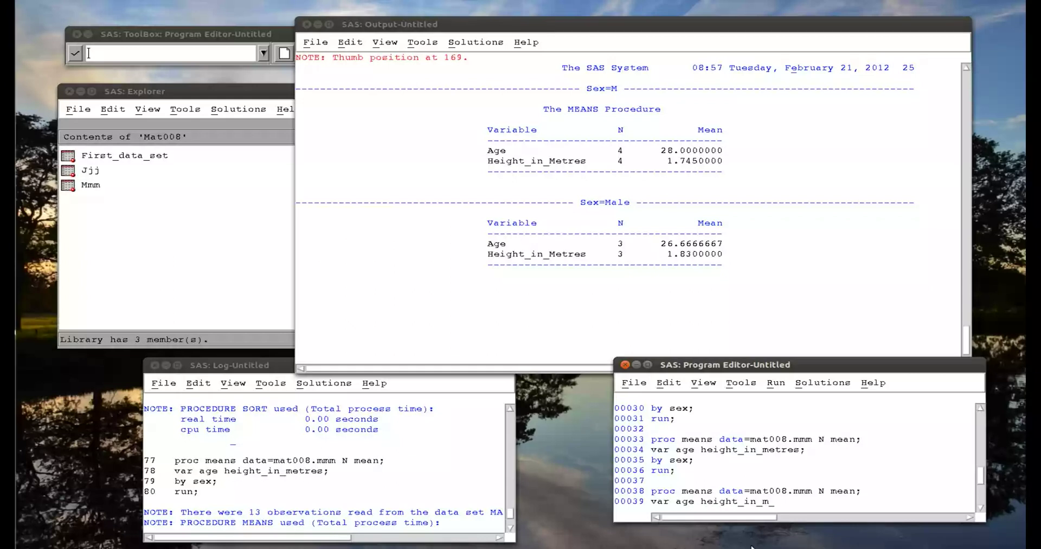
pyautogui.write('etres;')
pyautogui.press('Return')
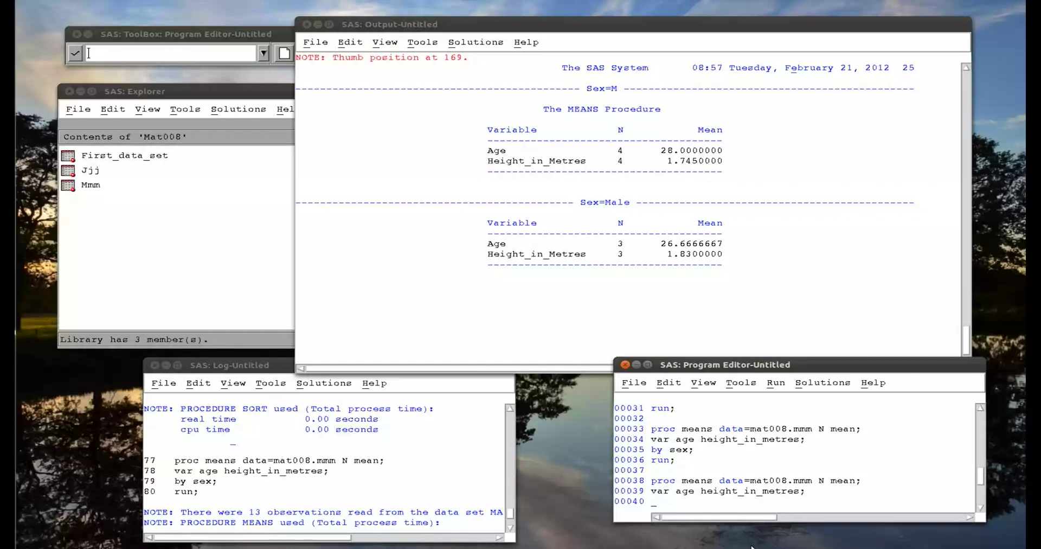
# - Begin the output statement as output out=summary N(age)=number_of_obs_age
pyautogui.write('output out=work.summary')
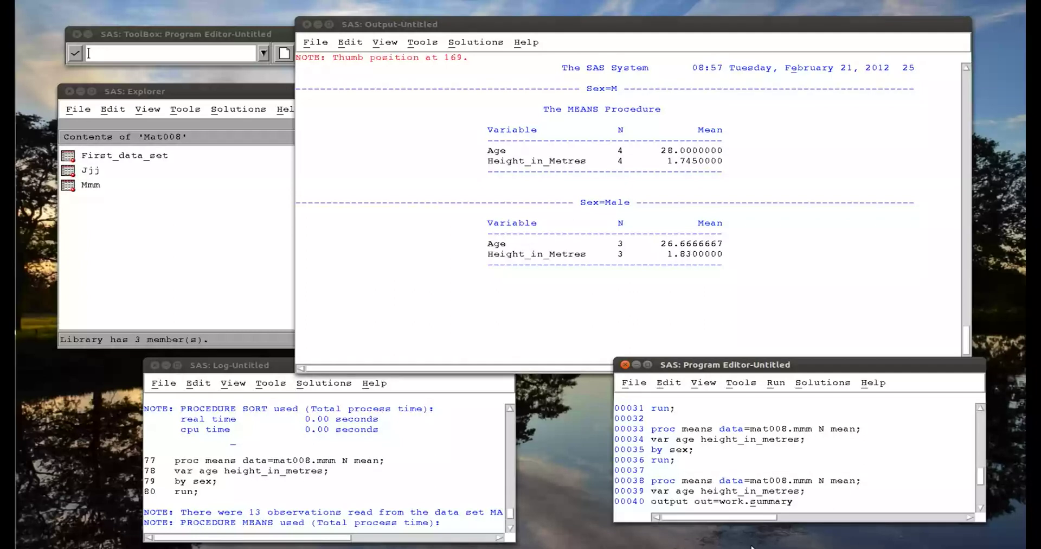
pyautogui.press('BackSpace')
pyautogui.press('BackSpace')
pyautogui.press('BackSpace')
pyautogui.press('BackSpace')
pyautogui.press('BackSpace')
pyautogui.press('Right')
pyautogui.press('Right')
pyautogui.press('Right')
pyautogui.press('Right')
pyautogui.press('Right')
pyautogui.press('Right')
pyautogui.press('Right')
pyautogui.write('N(age)=')
pyautogui.write('number_')
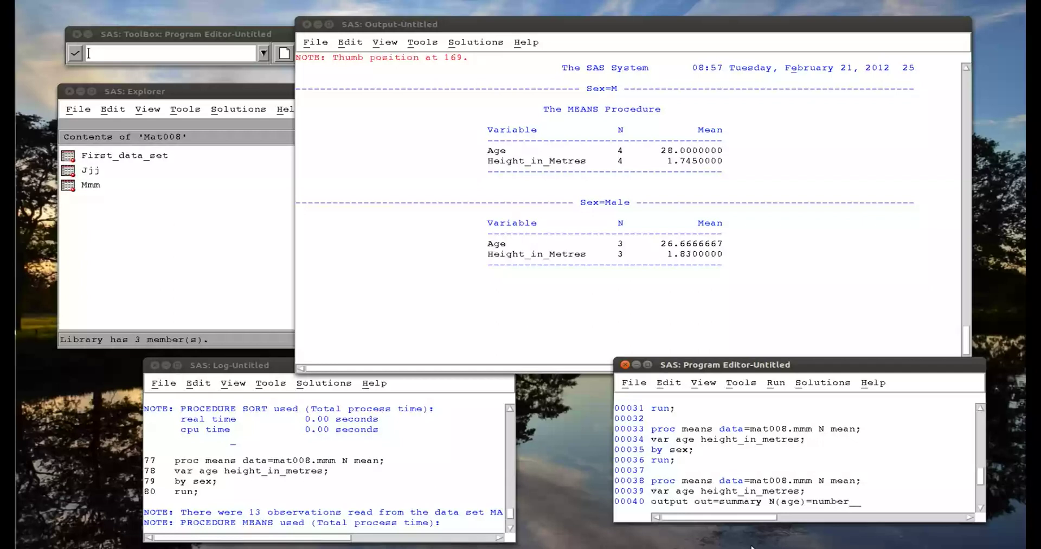
pyautogui.write('of_obs_age')
pyautogui.moveTo(616, 443); pyautogui.dragTo(214, 443)
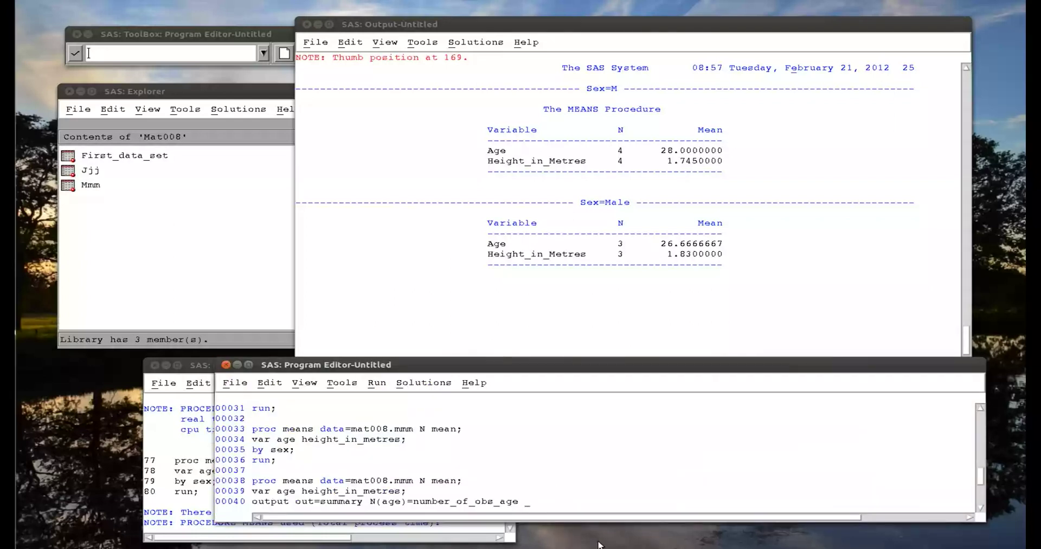
# - Add N(height_in_metres)=number_of_obs_height mean(age)=mean_age; to the output and close with run;
pyautogui.write('N(height_in_metres)=number-')
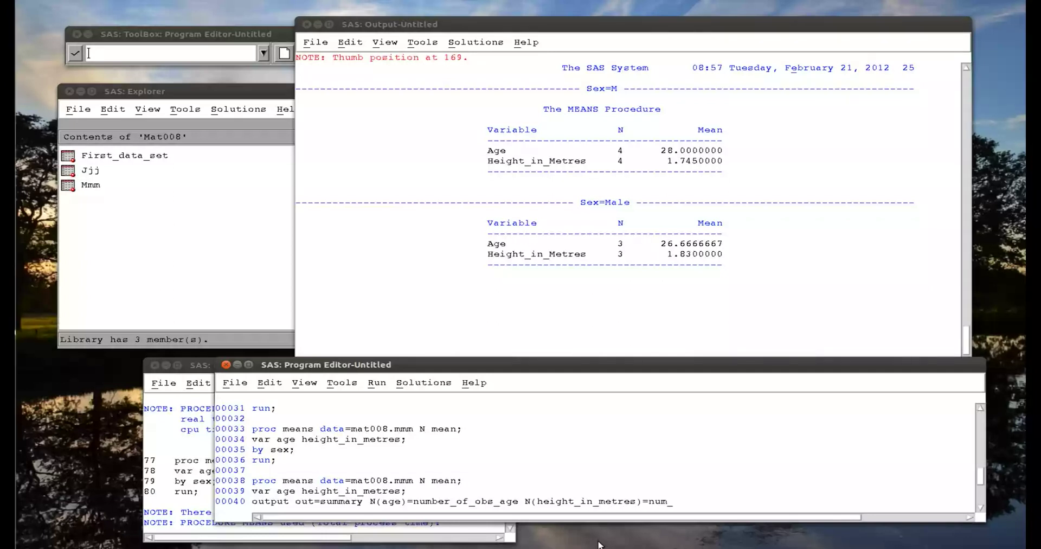
pyautogui.press('BackSpace')
pyautogui.write('_of_obs_height mean(age')
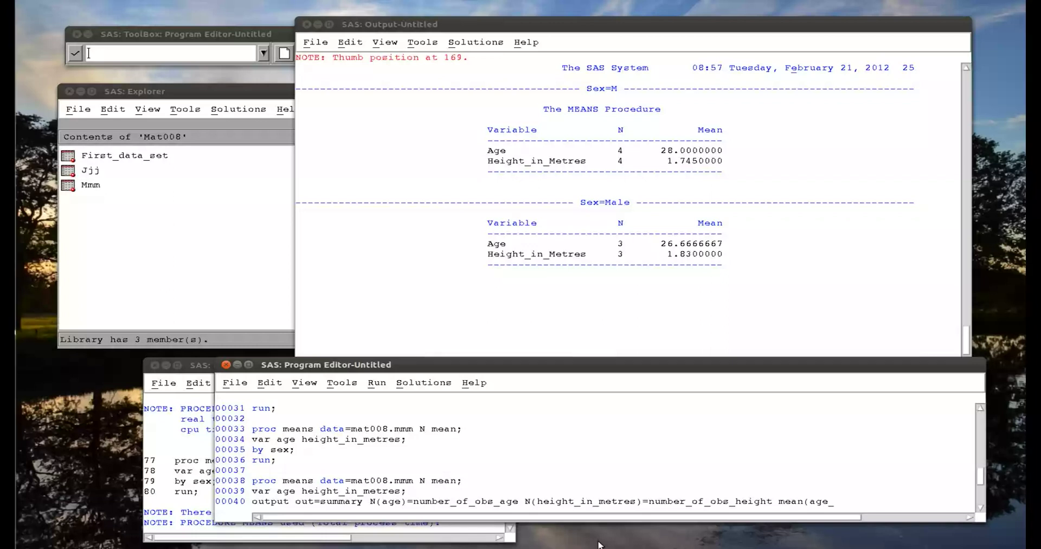
pyautogui.write(')=mean_age;')
pyautogui.press('Return')
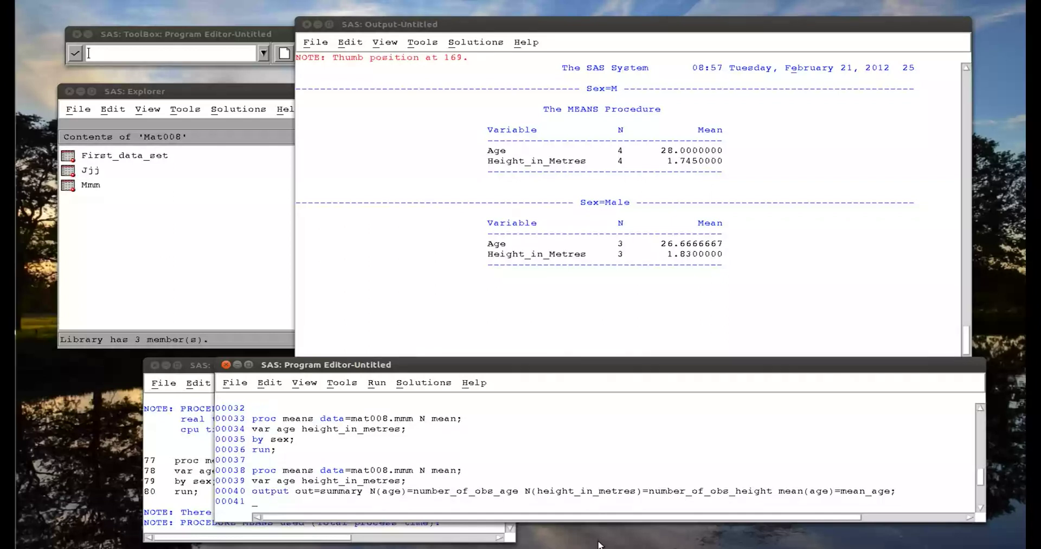
pyautogui.write('run;')
# - Submit the new PROC MEANS step (lines 38–41) and dismiss the remote-browser error
pyautogui.moveTo(282, 502); pyautogui.dragTo(253, 470)
pyautogui.click(378, 384)
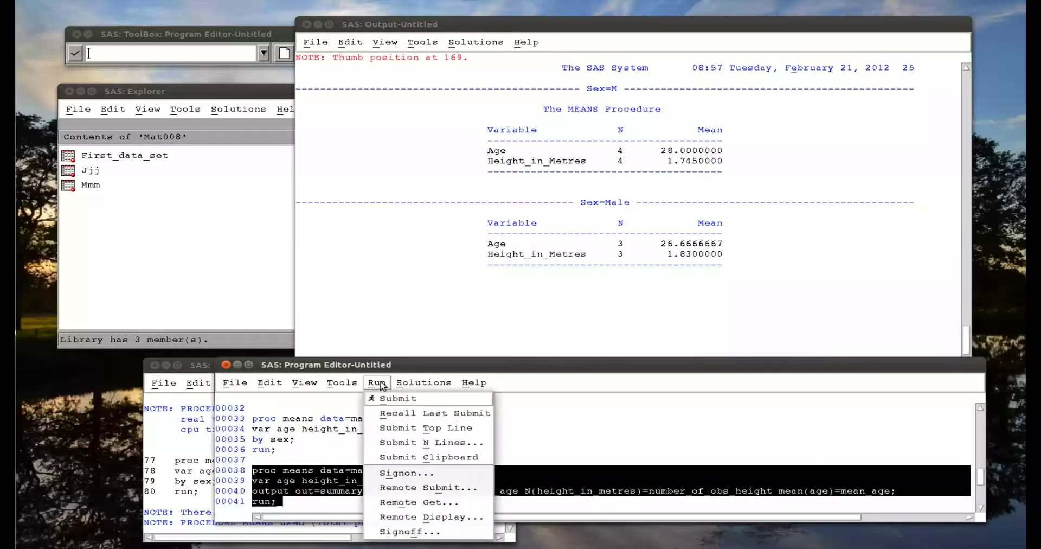
pyautogui.click(404, 397)
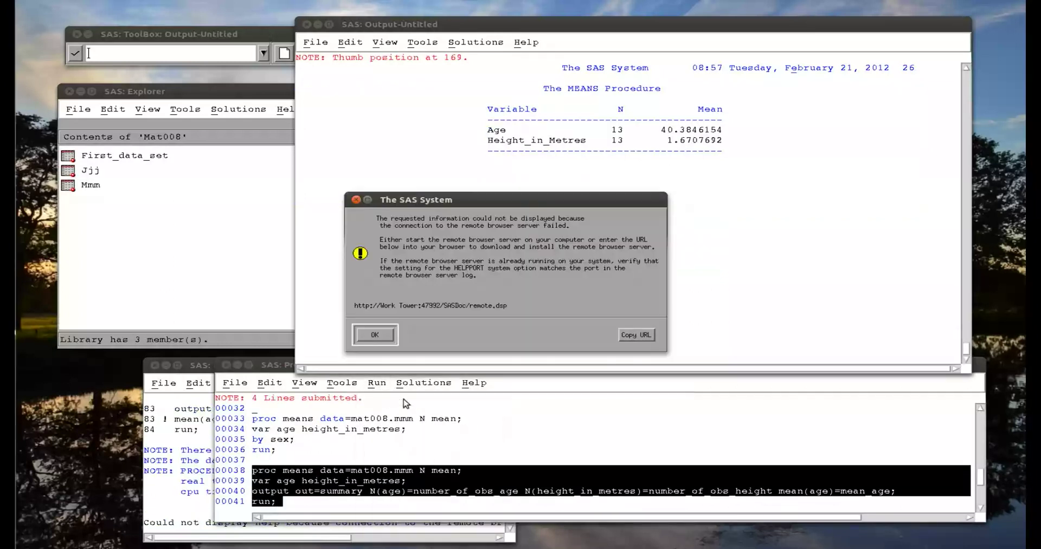
pyautogui.click(380, 335)
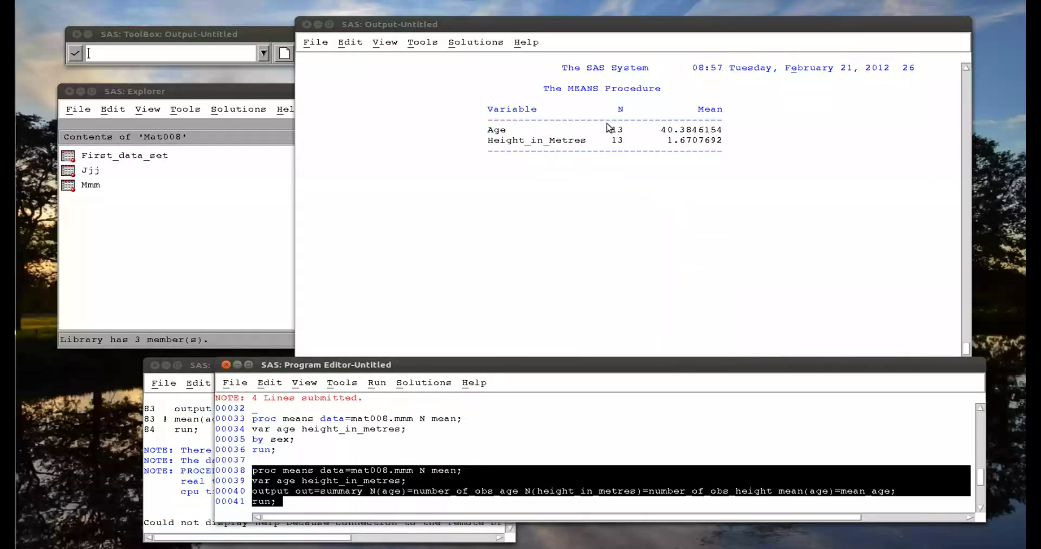
# - Open the Work library in Explorer to see the new Summary data set
pyautogui.click(205, 235)
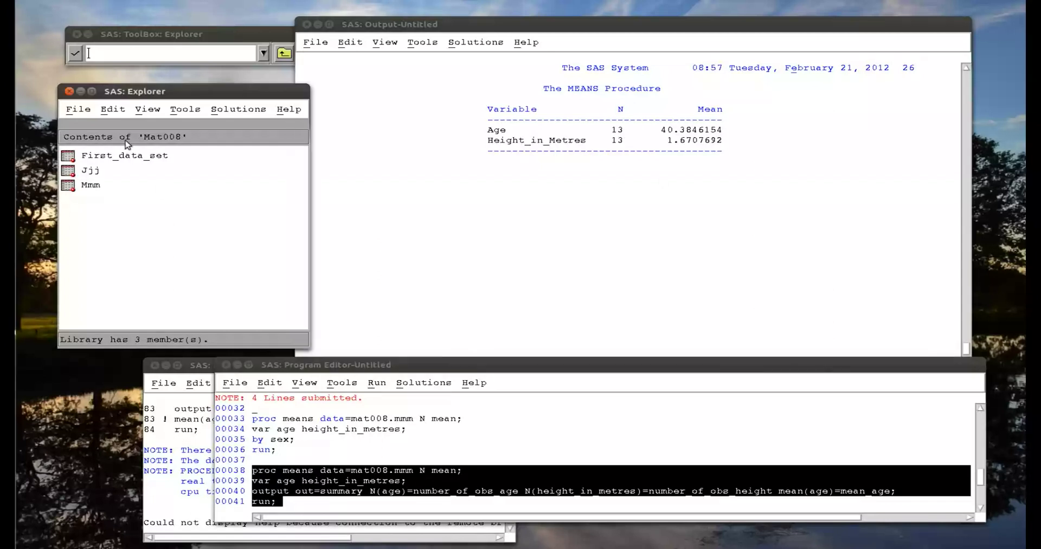
pyautogui.press('BackSpace')
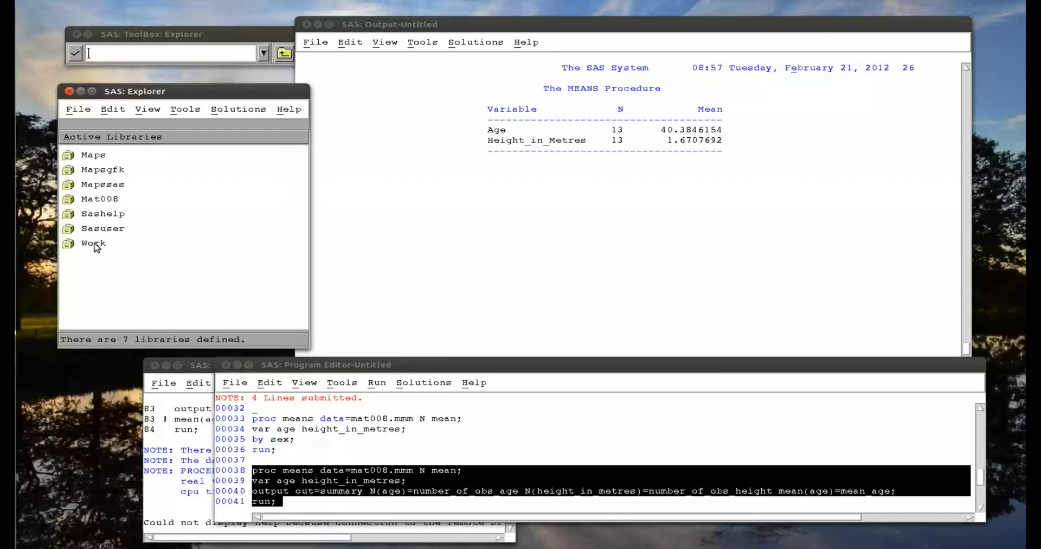
pyautogui.doubleClick(95, 244)
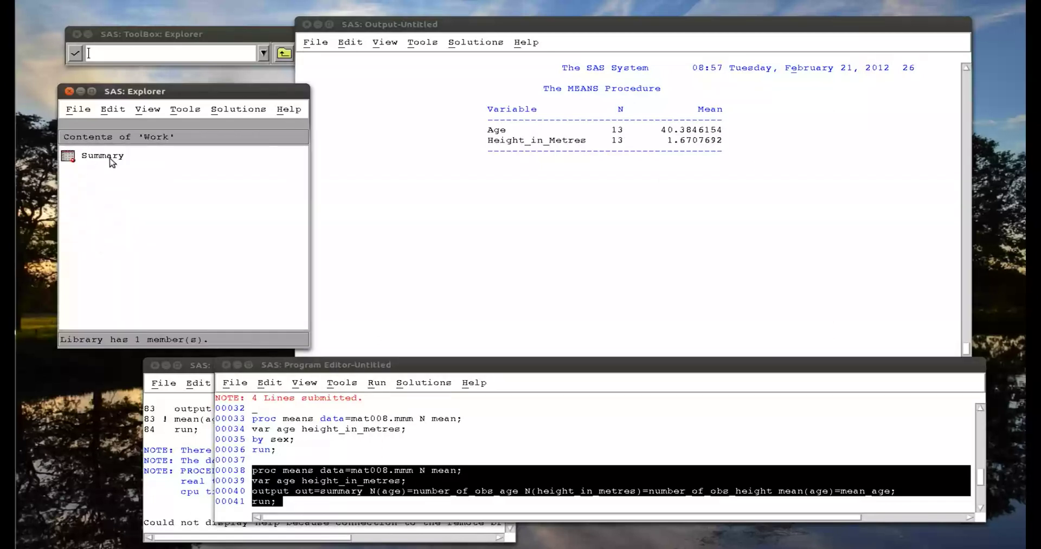
pyautogui.click(294, 506)
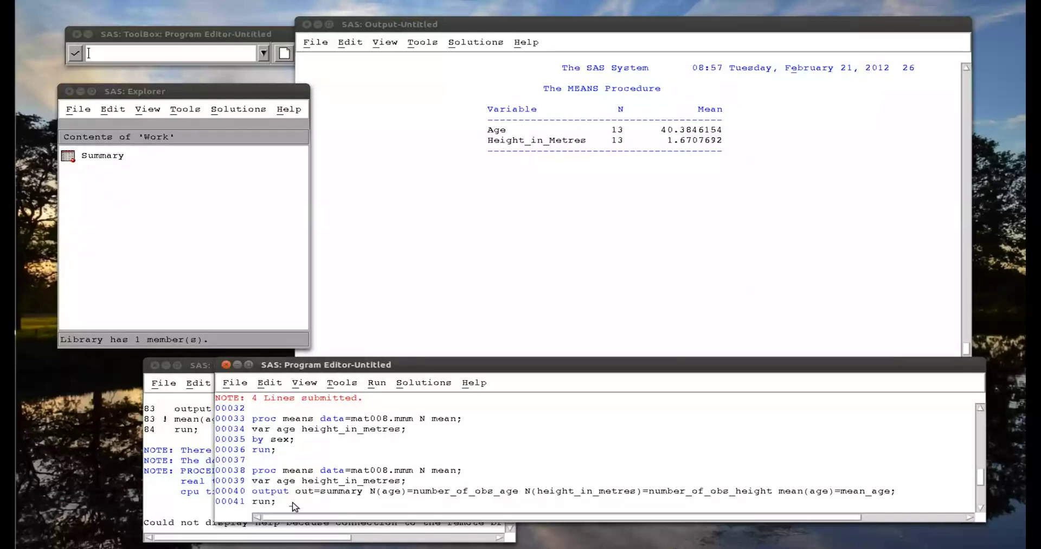
# - Type a new step: proc print data=summary; run;
pyautogui.press('Return')
pyautogui.press('Return')
pyautogui.write('proc p')
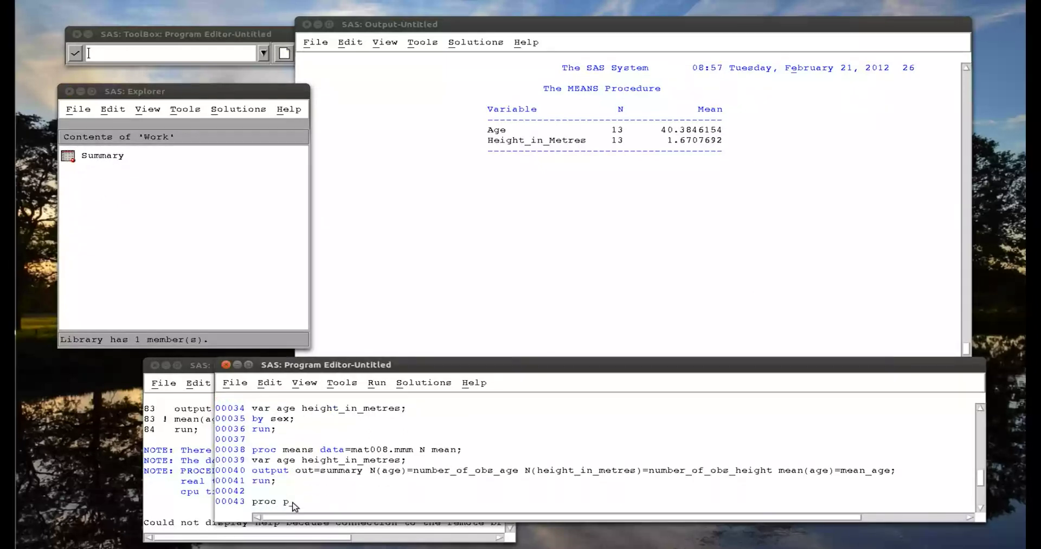
pyautogui.write('rint data=summary;')
pyautogui.press('Return')
pyautogui.write('r')
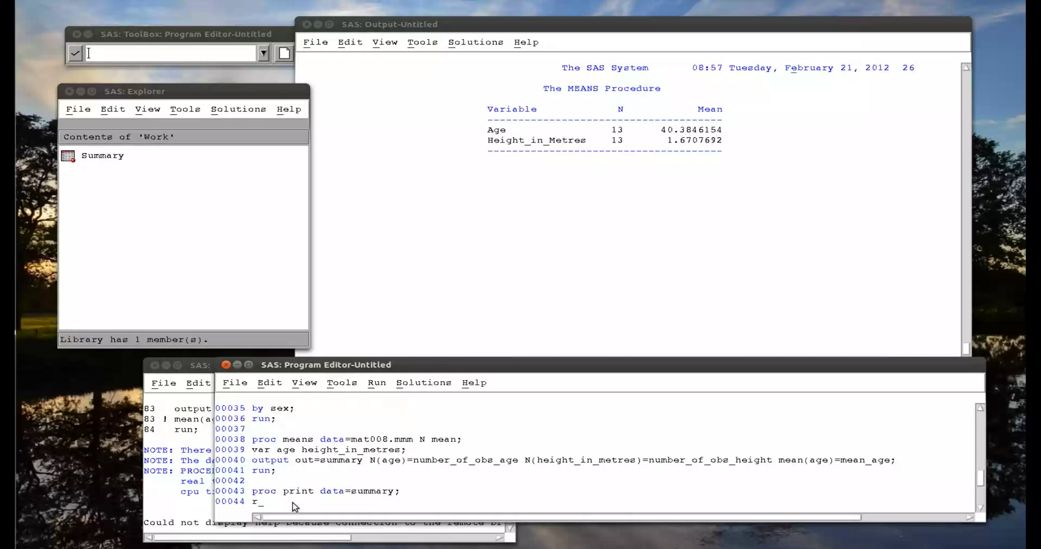
pyautogui.write('un;')
# - Submit the PROC PRINT step and dismiss the remote-browser error dialog
pyautogui.moveTo(282, 506); pyautogui.dragTo(253, 492)
pyautogui.click(378, 383)
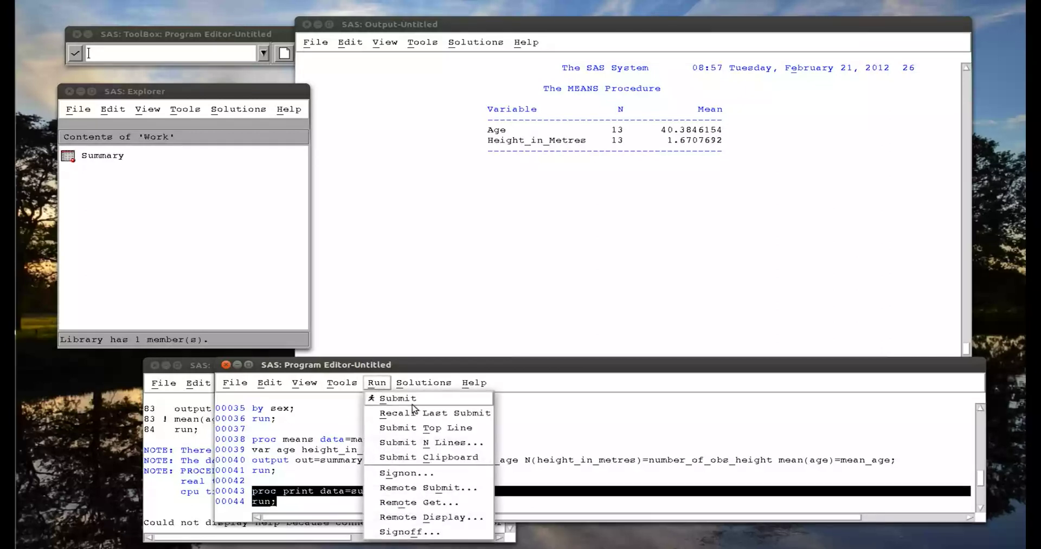
pyautogui.click(411, 400)
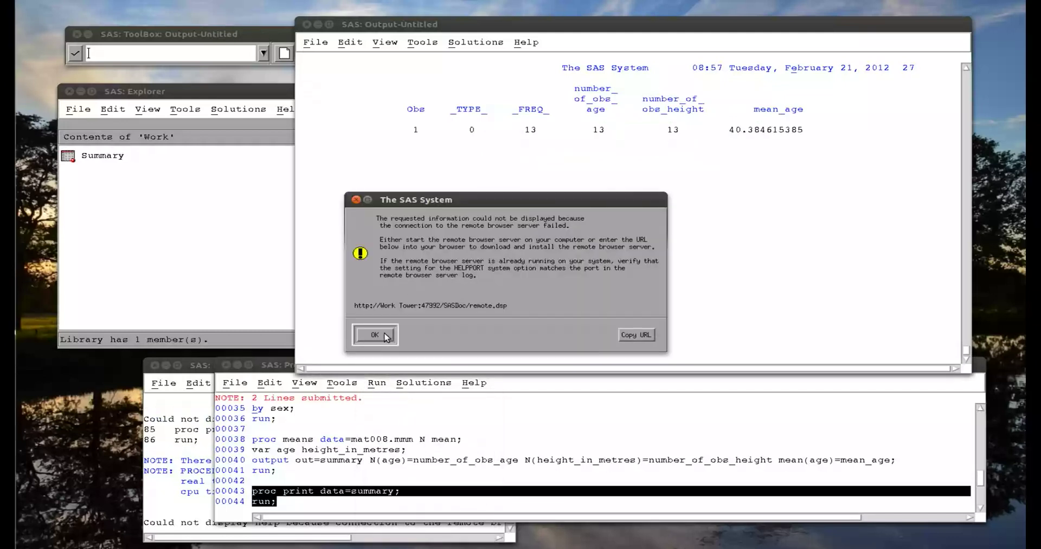
pyautogui.click(387, 336)
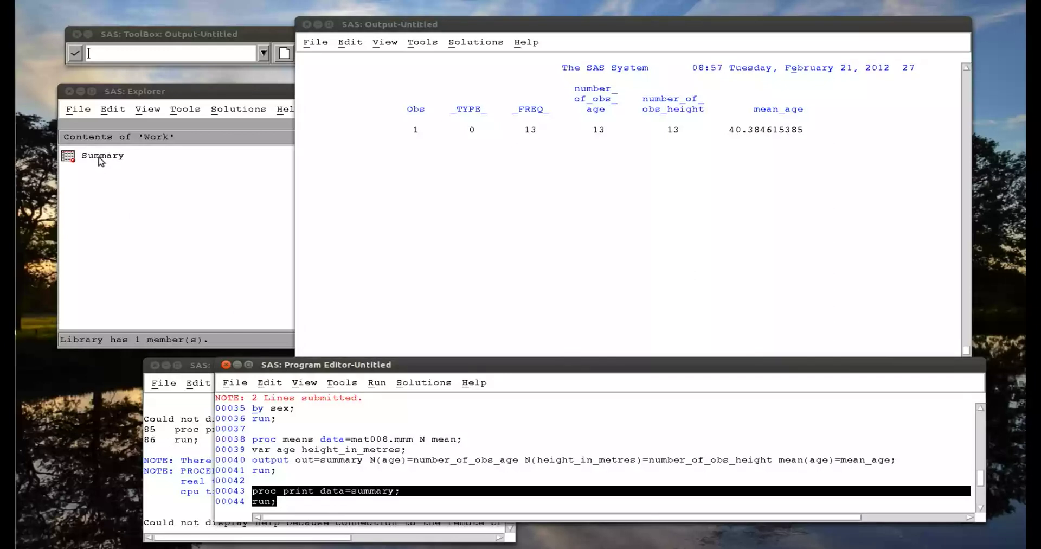
# - Open the Summary data set from the Work library in VIEWTABLE
pyautogui.doubleClick(99, 156)
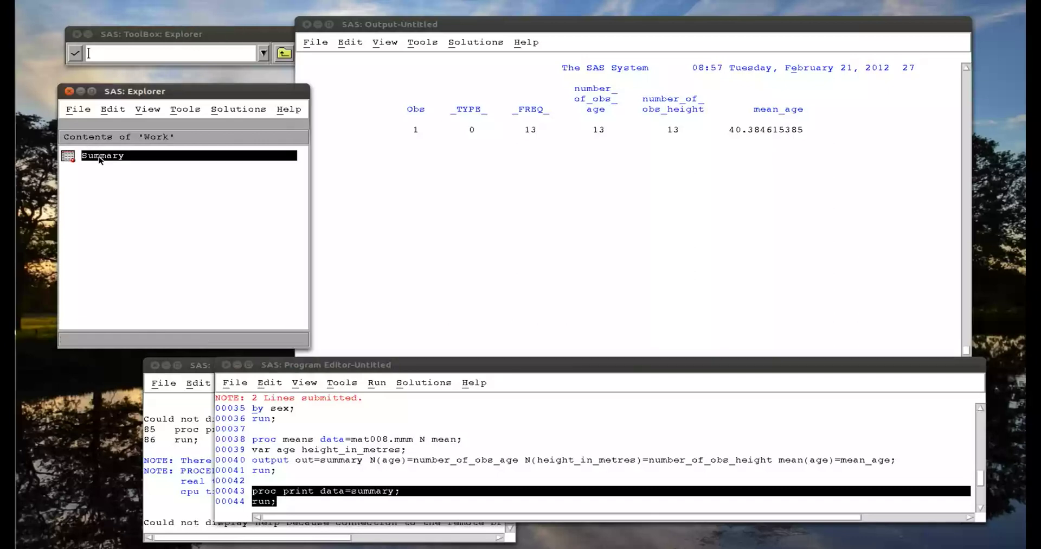